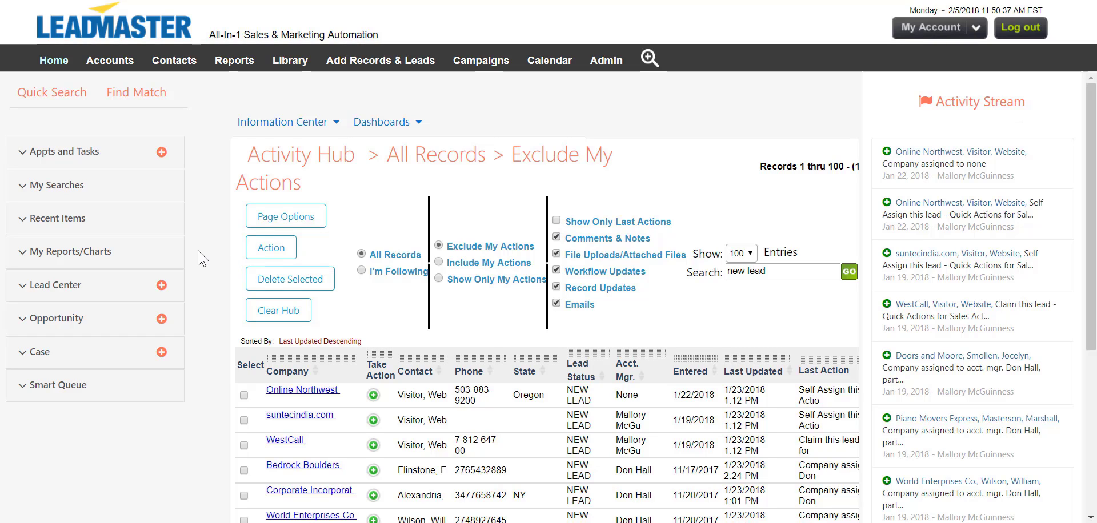
Step: View the Activity Hub report from My Searches, return to the home page and open the list of dashboards
{"action": "left_click", "coordinate": [128, 195]}
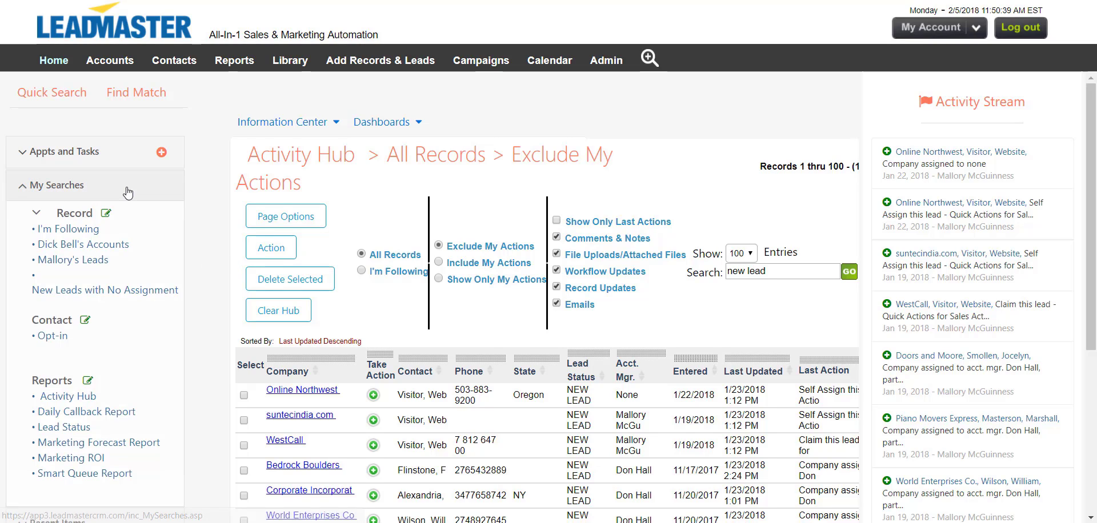
{"action": "left_click", "coordinate": [81, 398]}
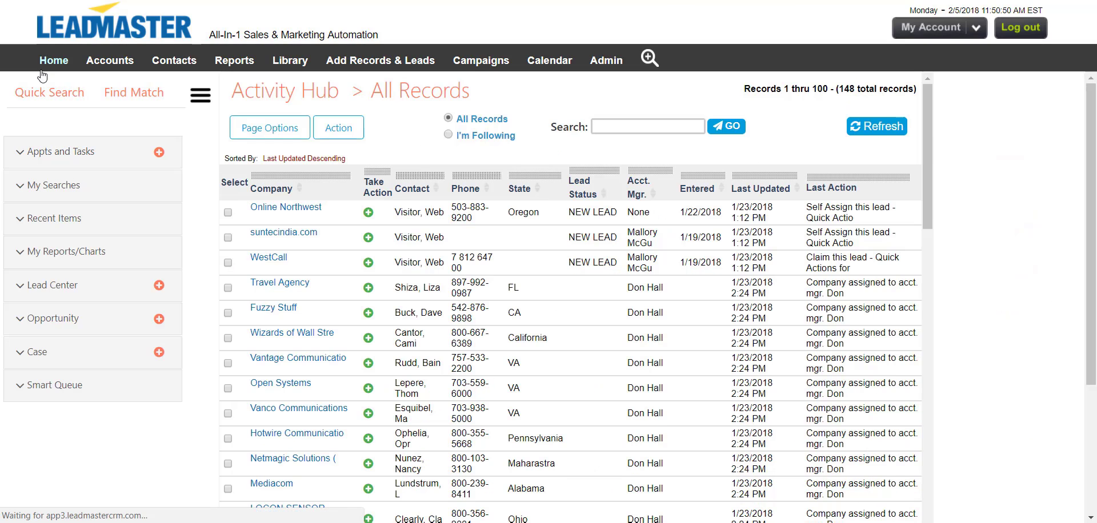
{"action": "left_click", "coordinate": [41, 72]}
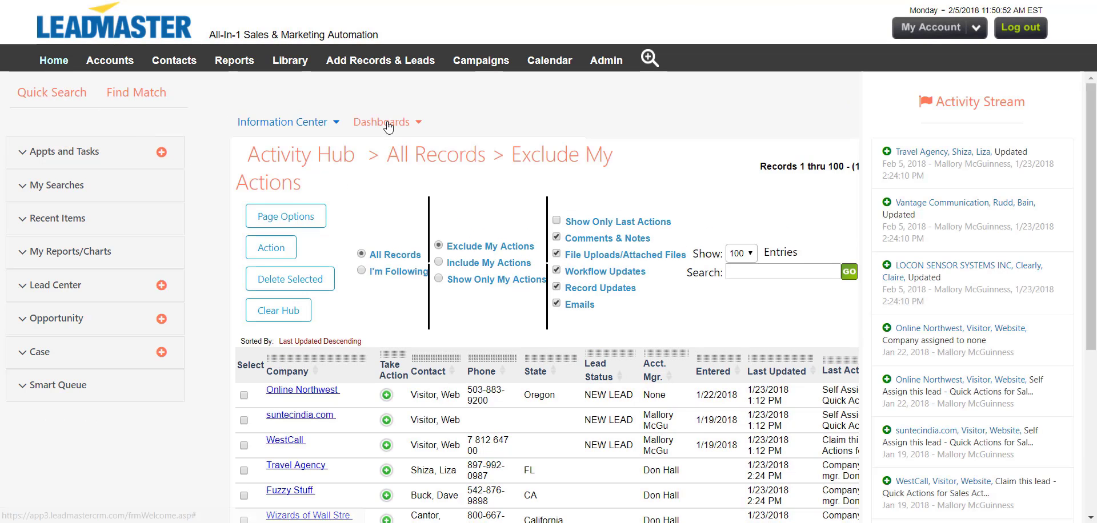
{"action": "left_click", "coordinate": [386, 123]}
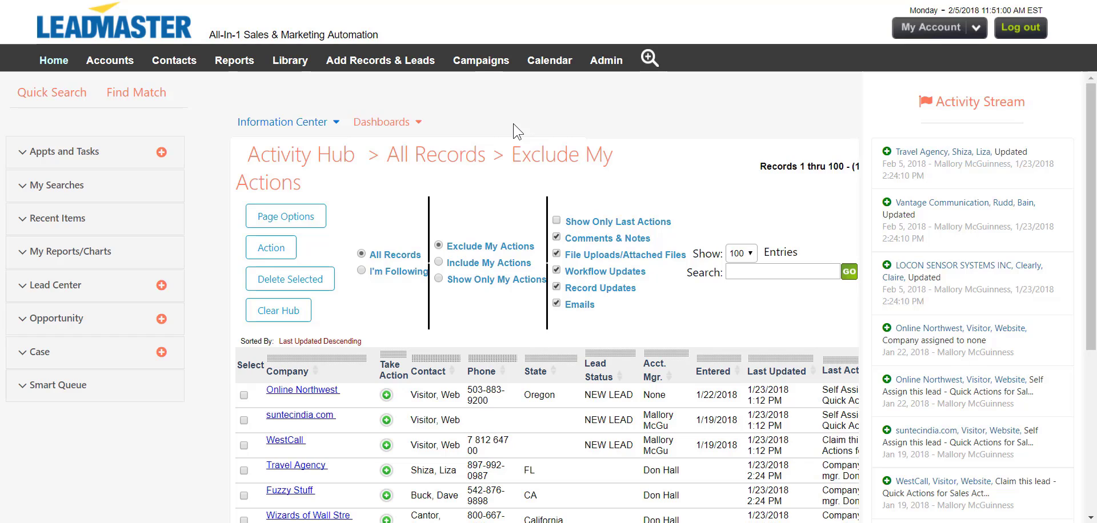
Step: Open the workgroup settings and examine the Record Activity Logs option under Tracking, Aging, Audit, Logging
{"action": "left_click", "coordinate": [609, 60]}
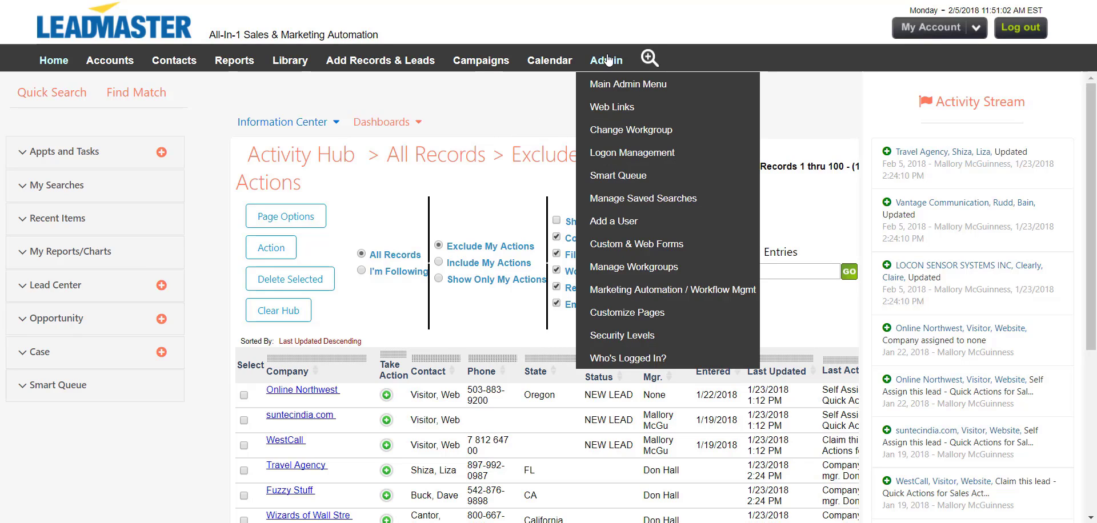
{"action": "left_click", "coordinate": [633, 268]}
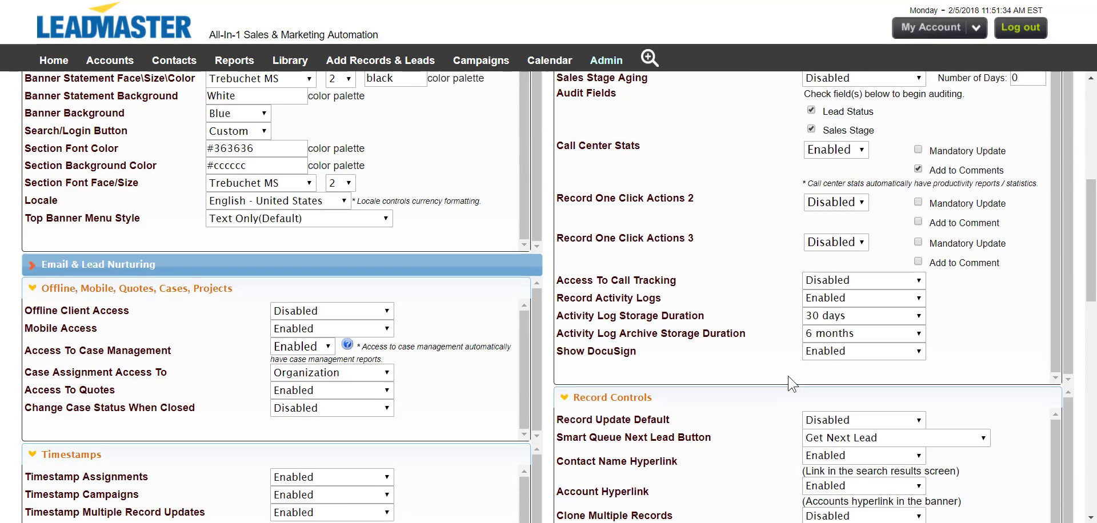
{"action": "scroll", "coordinate": [789, 384], "scroll_direction": "up", "scroll_amount": 3}
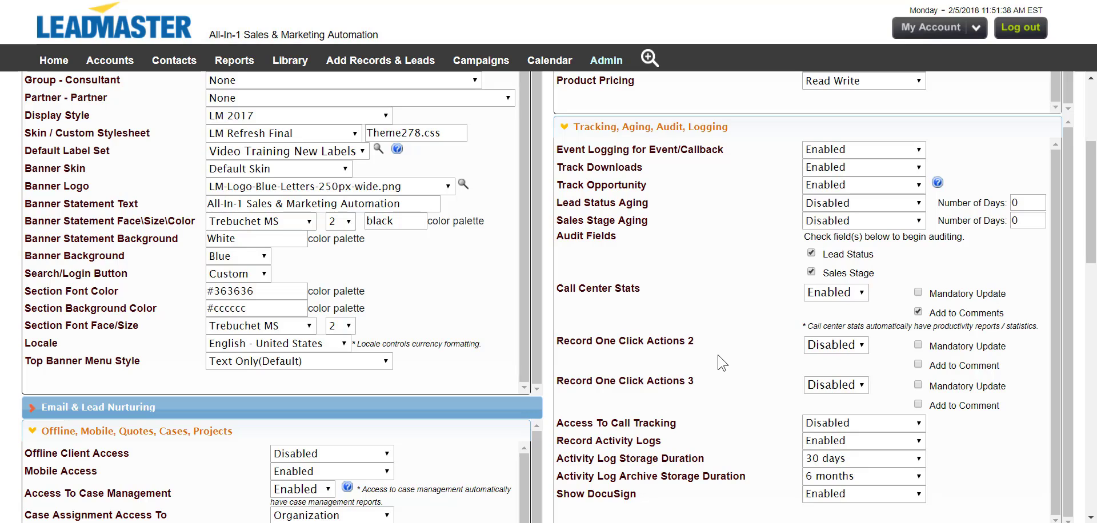
{"action": "scroll", "coordinate": [723, 361], "scroll_direction": "down", "scroll_amount": 2}
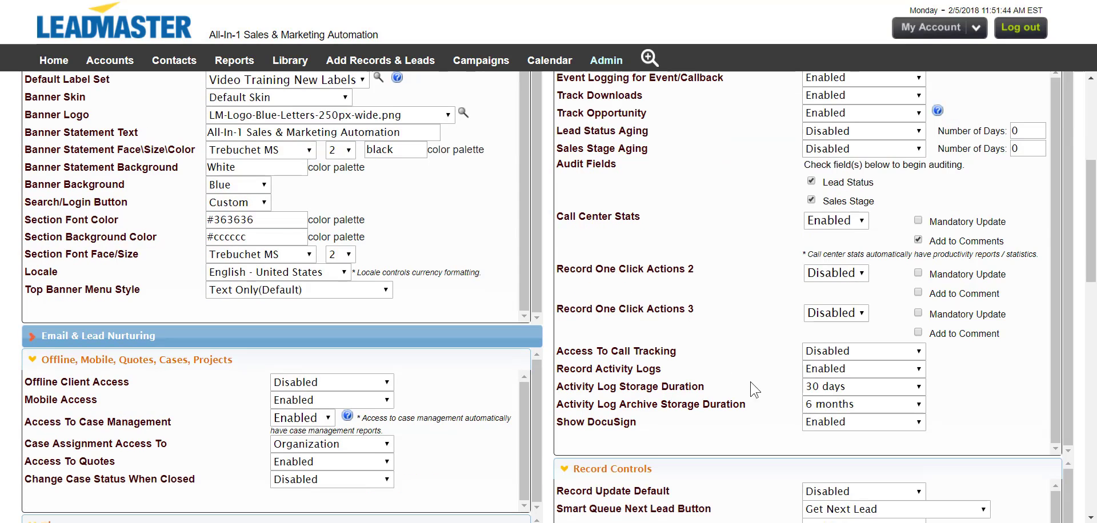
{"action": "left_click", "coordinate": [824, 370]}
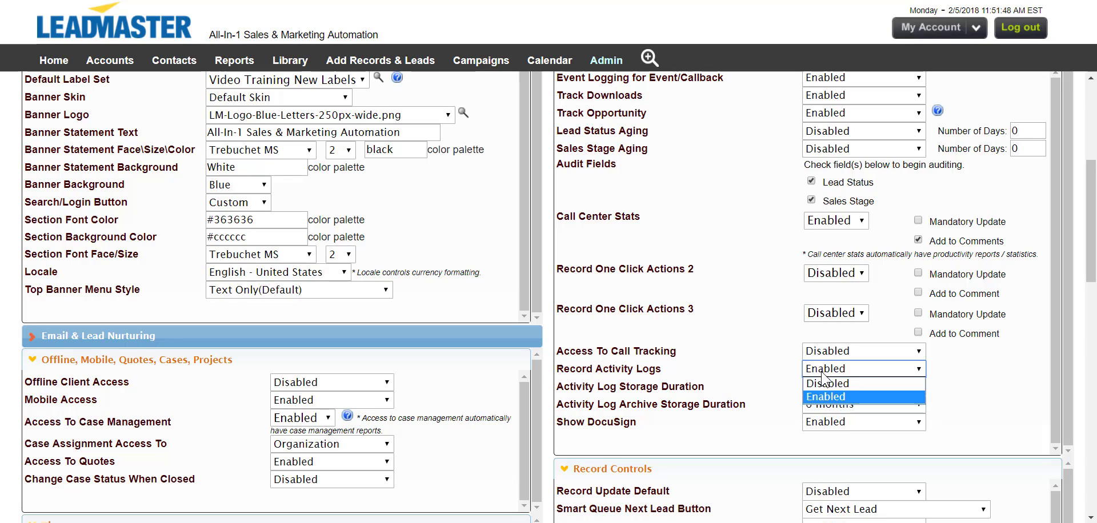
{"action": "left_click", "coordinate": [822, 373]}
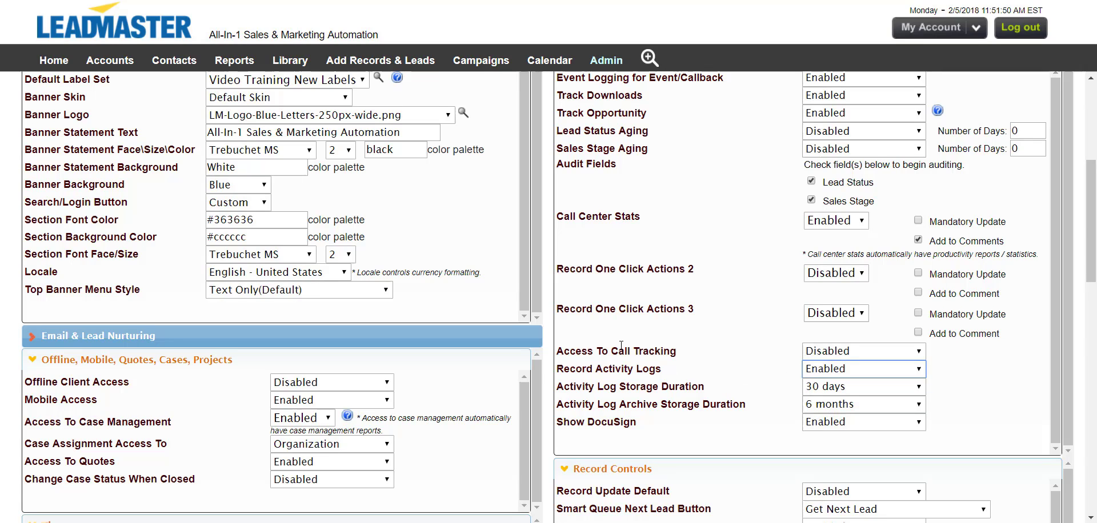
Step: Locate and select Activity Hub among the custom reports the workgroup has access to
{"action": "scroll", "coordinate": [594, 377], "scroll_direction": "up", "scroll_amount": 3}
{"action": "scroll", "coordinate": [594, 380], "scroll_direction": "down", "scroll_amount": 10}
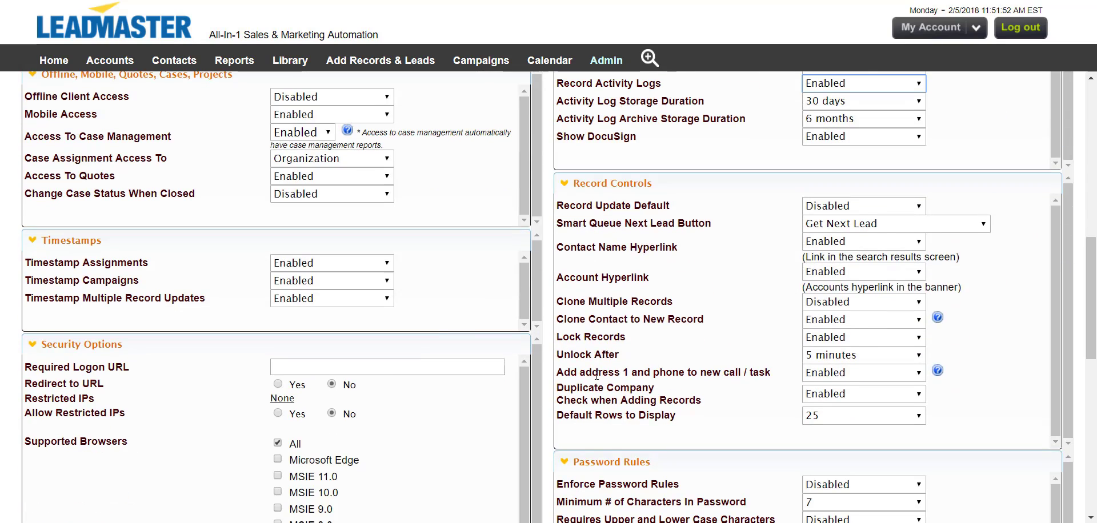
{"action": "scroll", "coordinate": [589, 400], "scroll_direction": "down", "scroll_amount": 5}
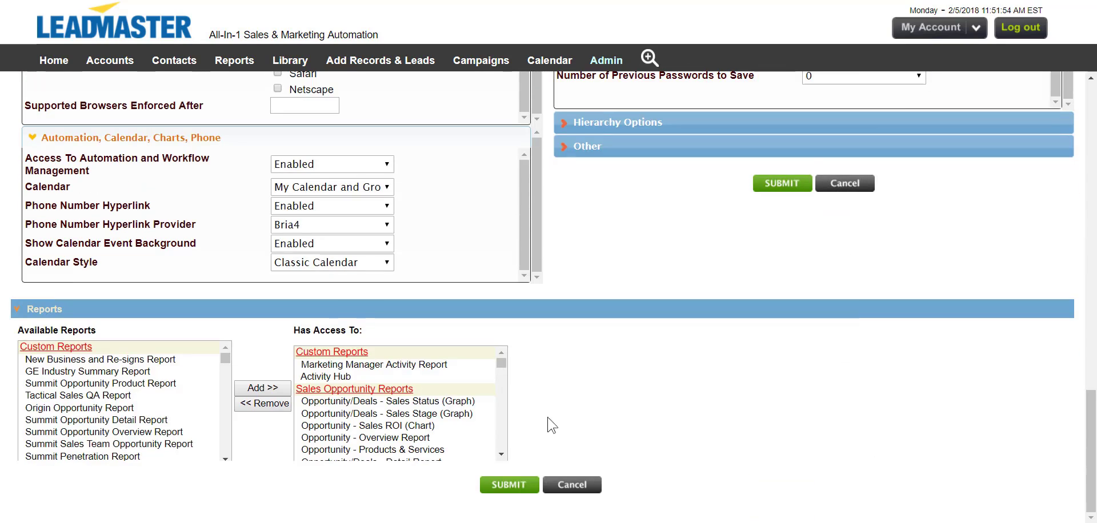
{"action": "left_click", "coordinate": [330, 374]}
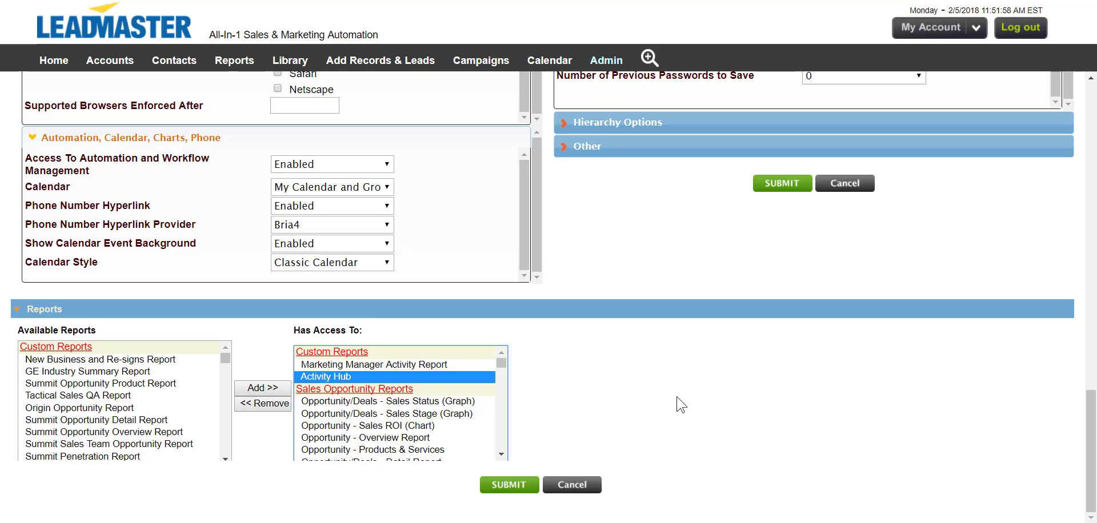
Step: Examine the report access settings, checking the ALL entry under accessible reports and Activity Hub among the available reports
{"action": "scroll", "coordinate": [683, 403], "scroll_direction": "up", "scroll_amount": 5}
{"action": "mouse_move", "coordinate": [610, 71]}
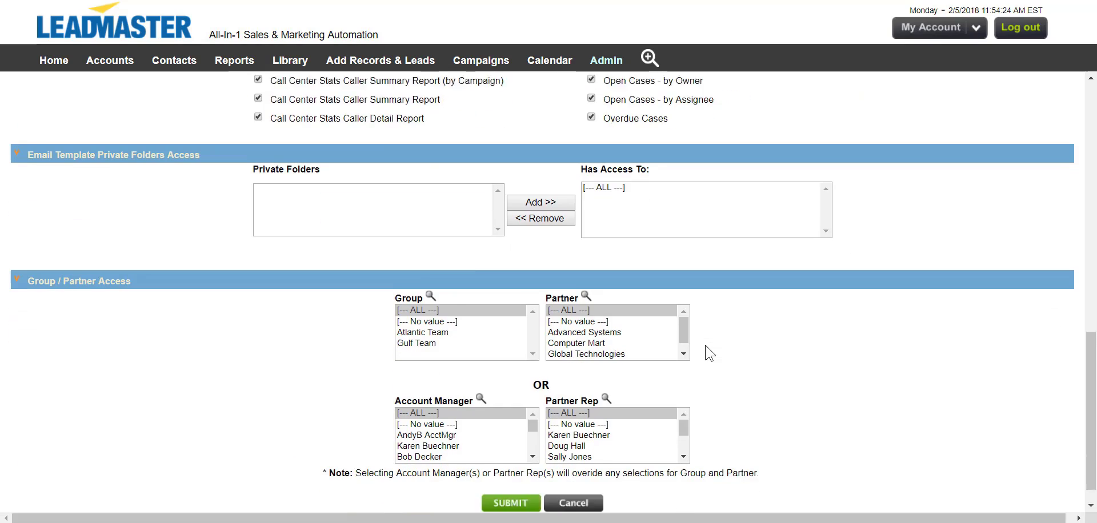
{"action": "scroll", "coordinate": [708, 351], "scroll_direction": "down", "scroll_amount": 1}
{"action": "scroll", "coordinate": [706, 352], "scroll_direction": "up", "scroll_amount": 3}
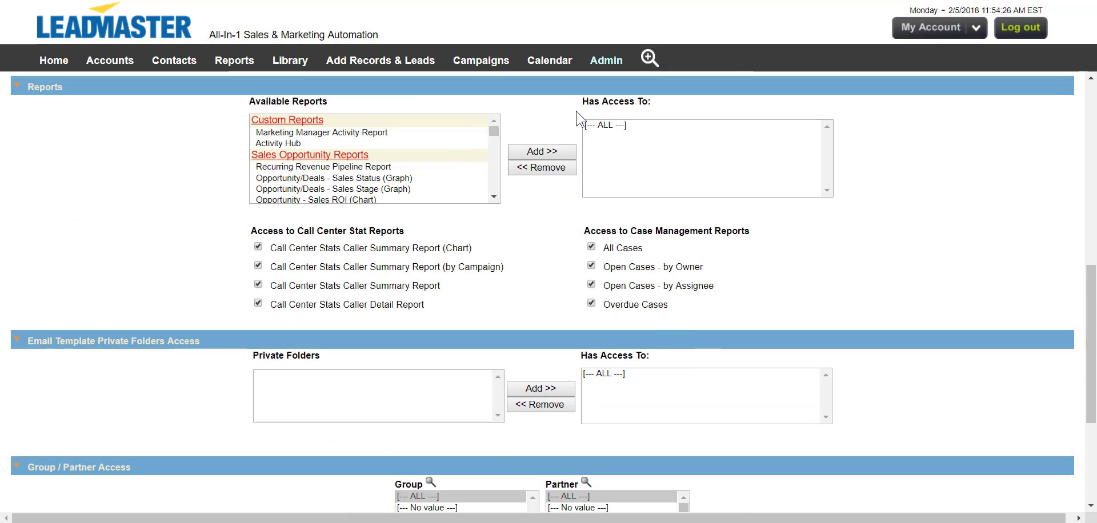
{"action": "left_click", "coordinate": [616, 130]}
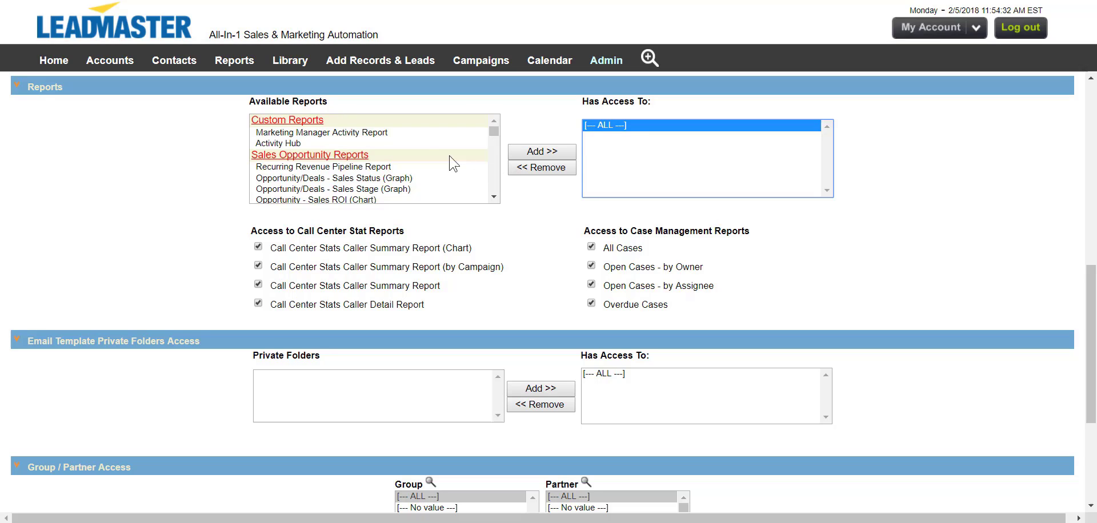
{"action": "left_click", "coordinate": [408, 143]}
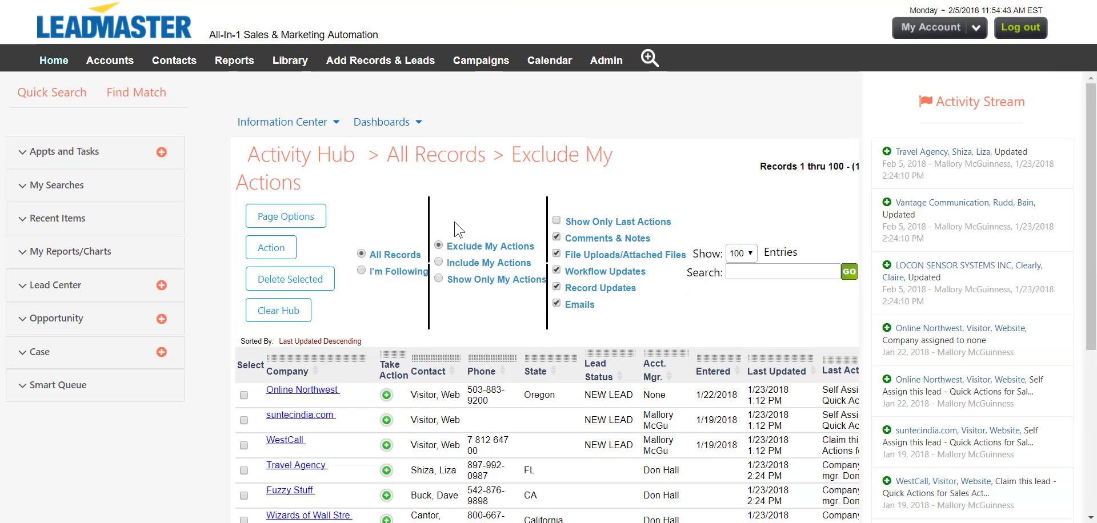
Step: Add a dashboard named "Activity Hub Advanced1" with display order 2
{"action": "left_click", "coordinate": [399, 124]}
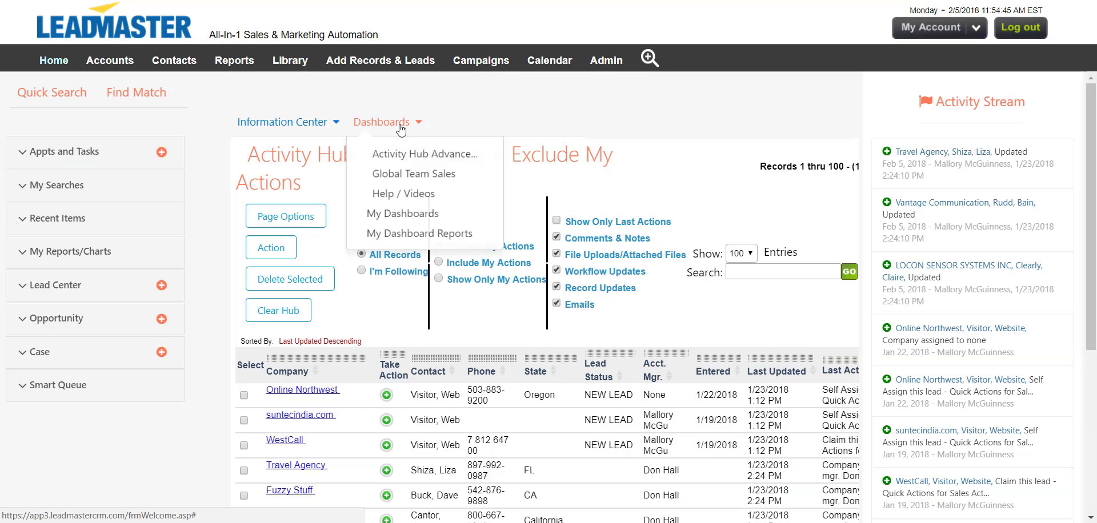
{"action": "left_click", "coordinate": [402, 213]}
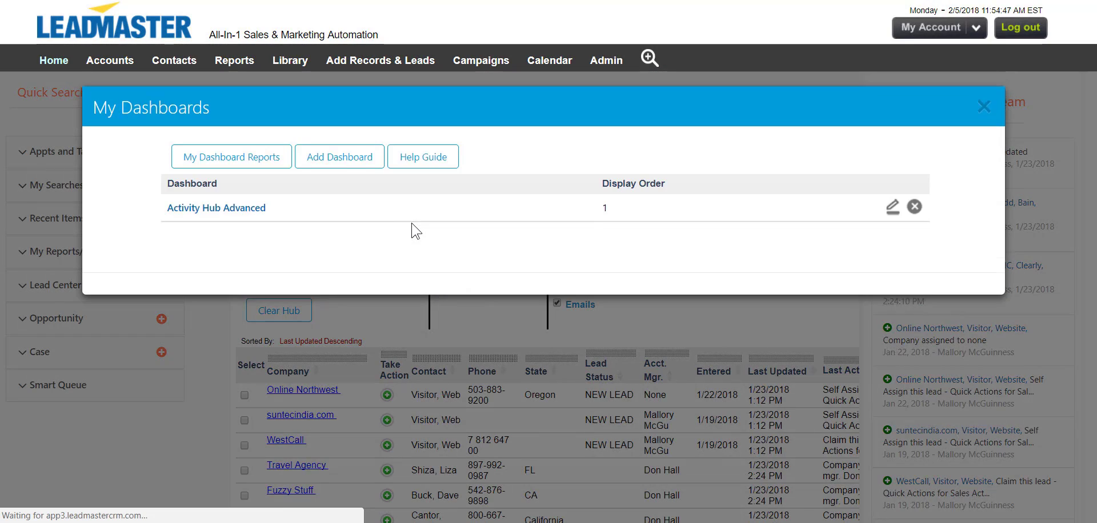
{"action": "left_click", "coordinate": [344, 164]}
{"action": "type", "text": "Activity Hub Advanced1"}
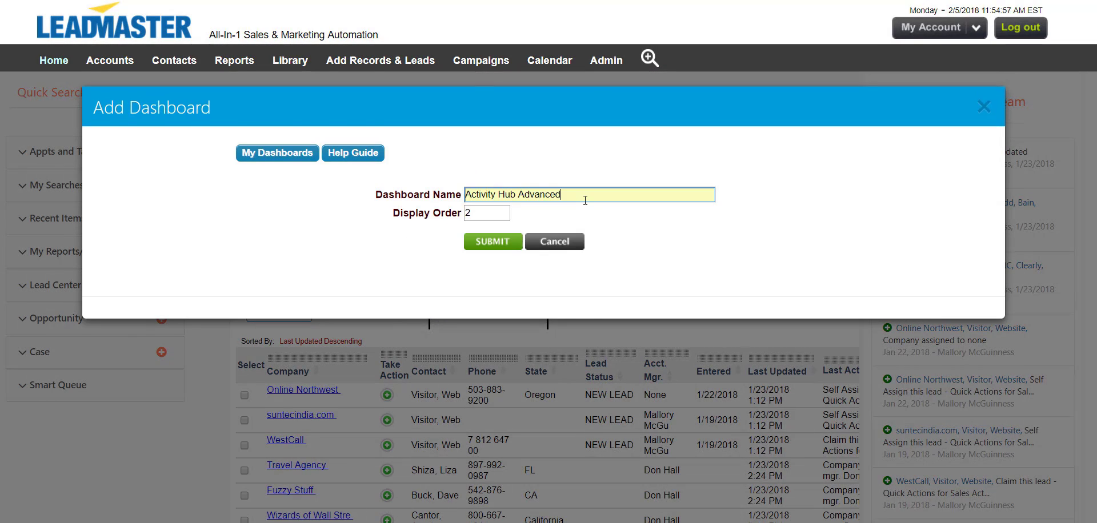
{"action": "left_click", "coordinate": [505, 252]}
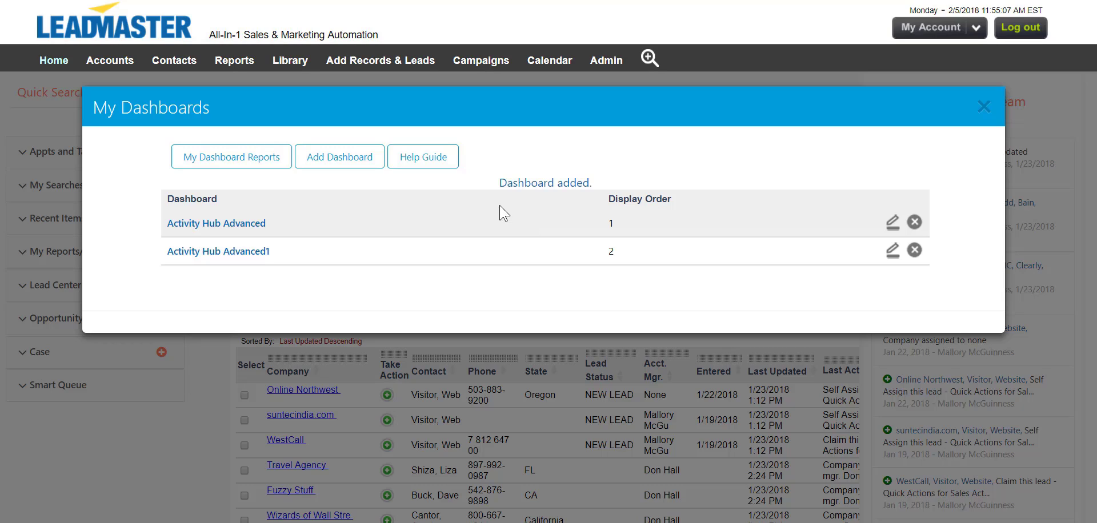
Step: Fill in a new dashboard report with Activity Hub as the report and Activity Hub Advanced1 as its dashboard, and leave the form
{"action": "left_click", "coordinate": [272, 163]}
{"action": "left_click", "coordinate": [271, 163]}
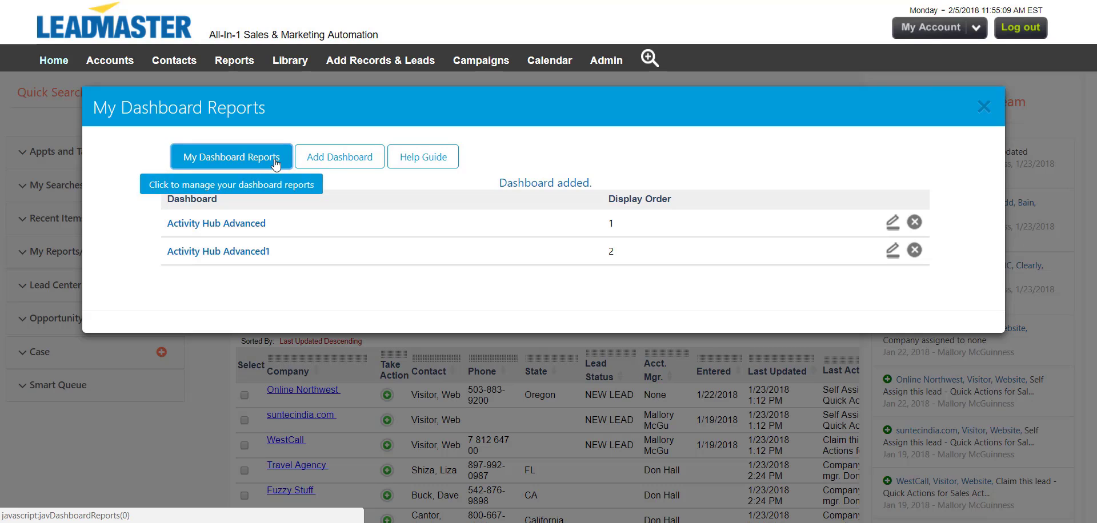
{"action": "left_click", "coordinate": [275, 164]}
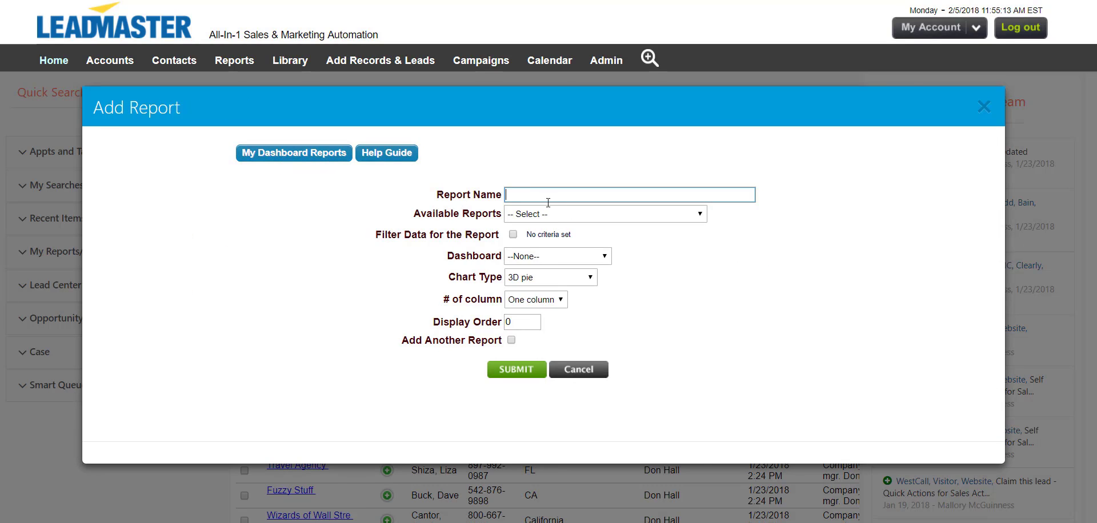
{"action": "left_click", "coordinate": [549, 214]}
{"action": "left_click", "coordinate": [554, 255]}
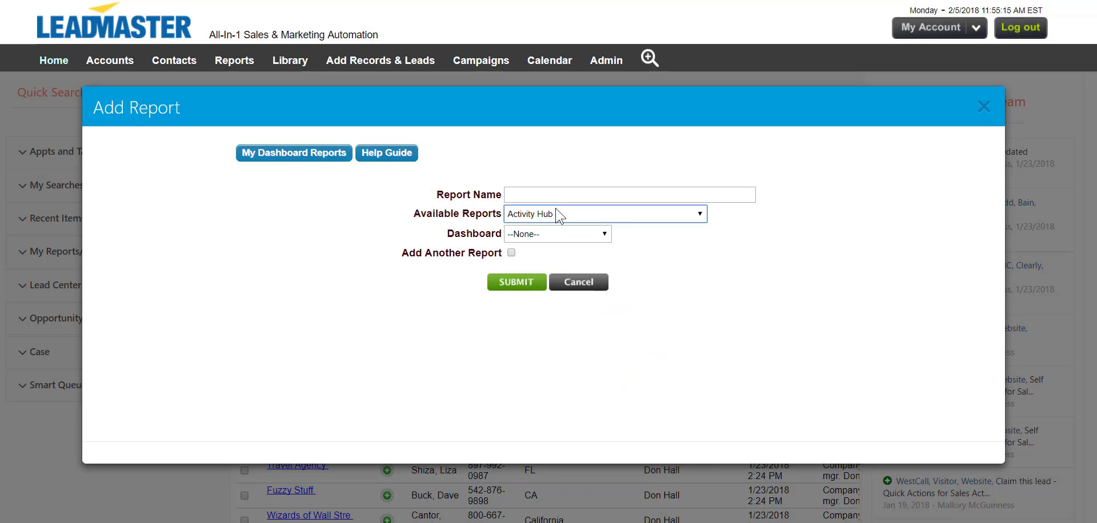
{"action": "left_click", "coordinate": [565, 234]}
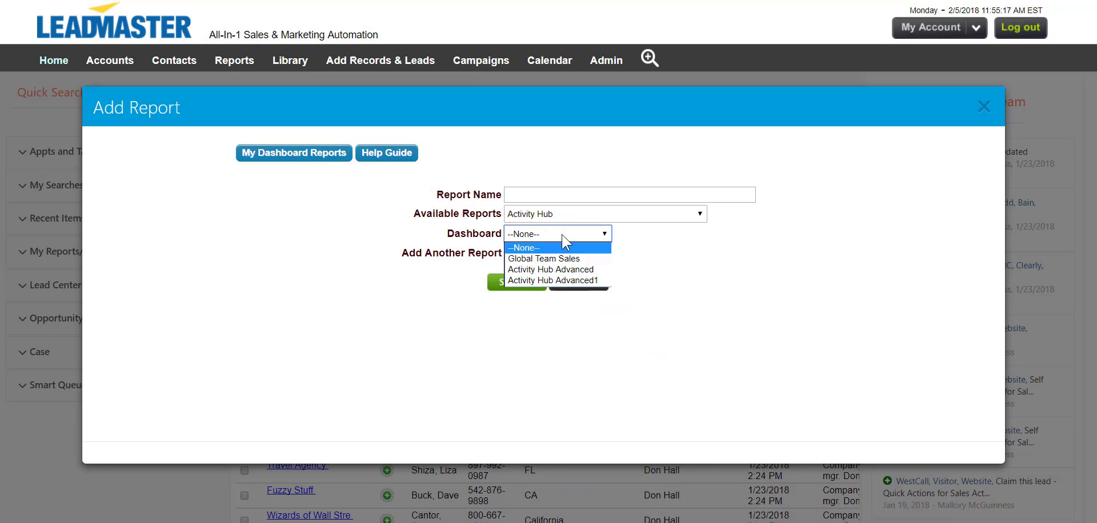
{"action": "left_click", "coordinate": [567, 281]}
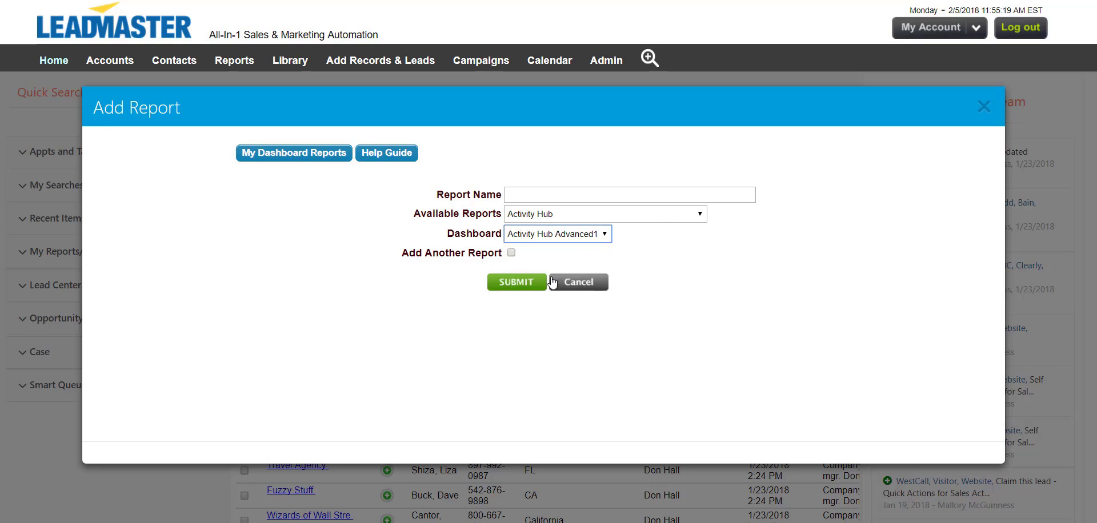
{"action": "left_click", "coordinate": [553, 283]}
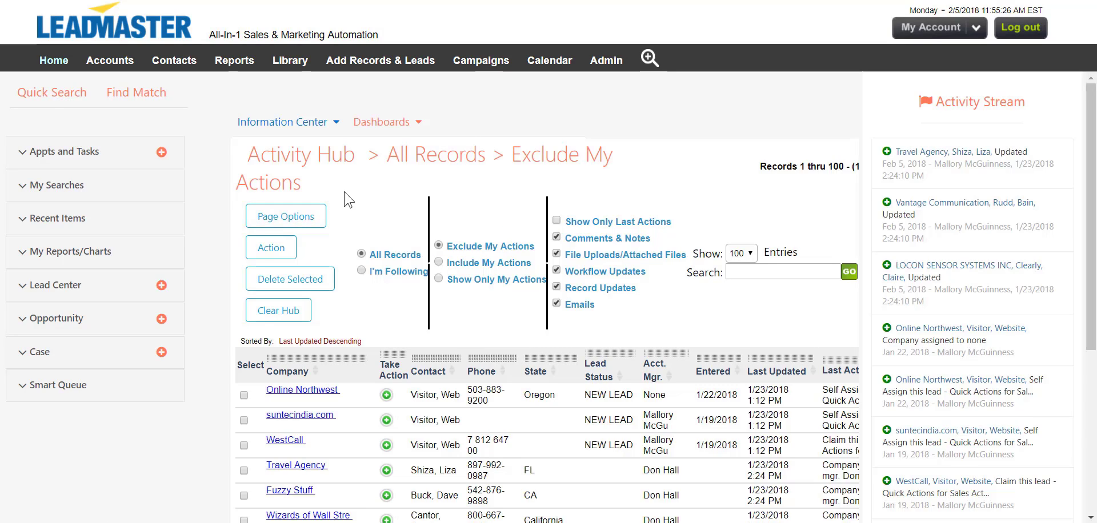
Step: Open the "14067 - default view" results view of the Activity Hub for editing and check its name and default settings
{"action": "left_click", "coordinate": [300, 218]}
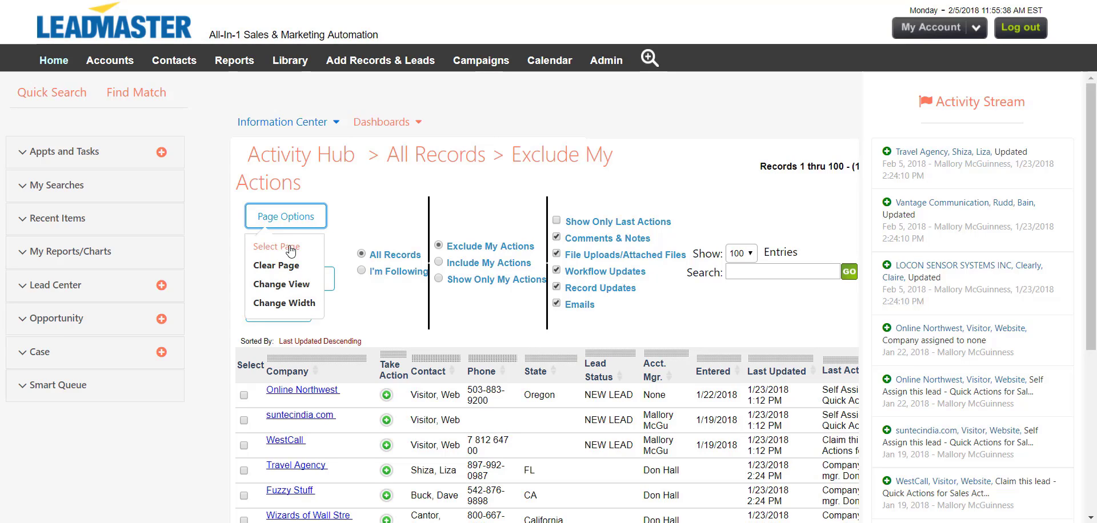
{"action": "left_click", "coordinate": [290, 284]}
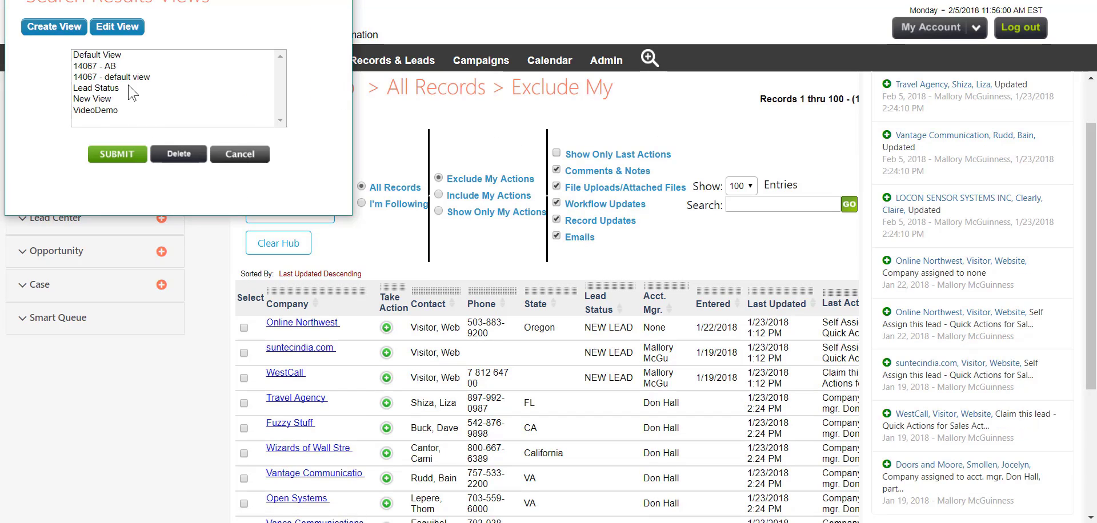
{"action": "left_click", "coordinate": [128, 76]}
{"action": "left_click", "coordinate": [115, 28]}
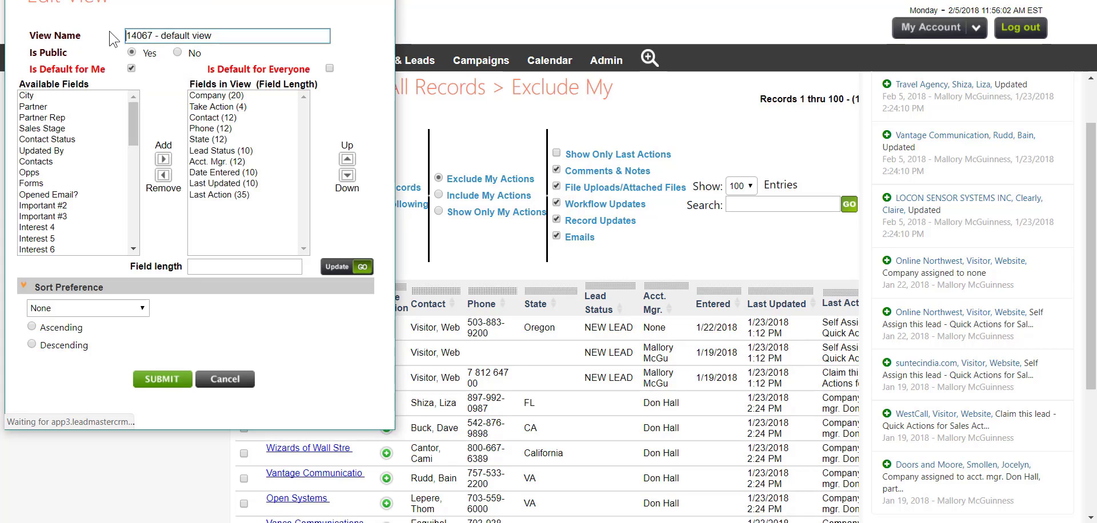
{"action": "left_click_drag", "start_coordinate": [220, 35], "coordinate": [102, 37]}
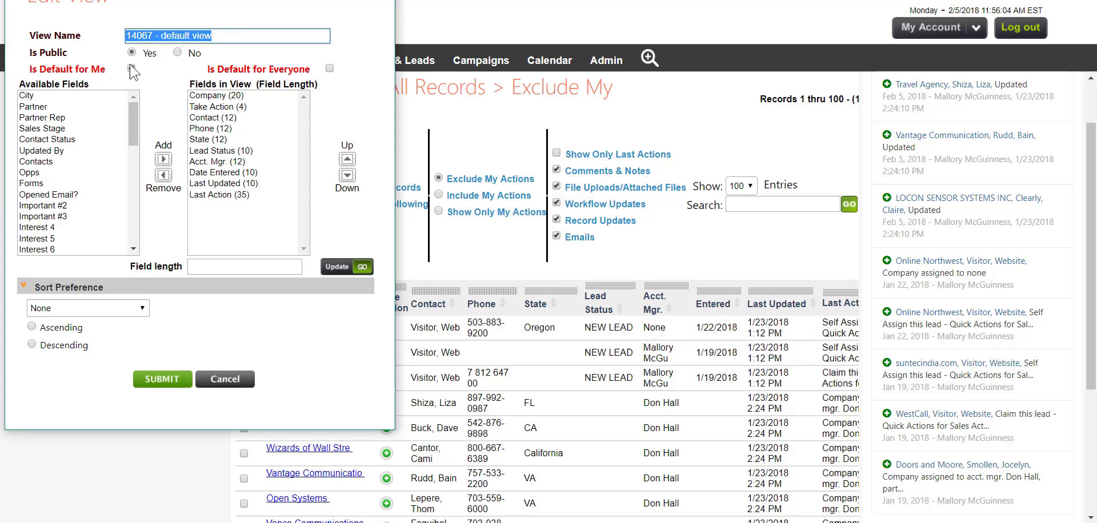
{"action": "left_click", "coordinate": [157, 88]}
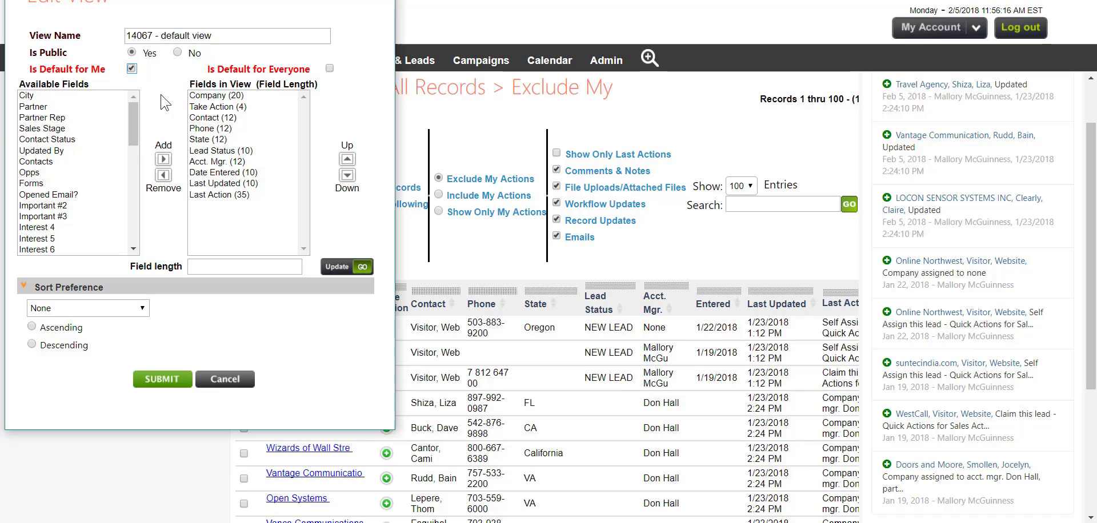
Step: Examine the view's available fields, the Last Action entry's order and length settings, and the sort preference choices, leaving without saving
{"action": "left_click", "coordinate": [69, 171]}
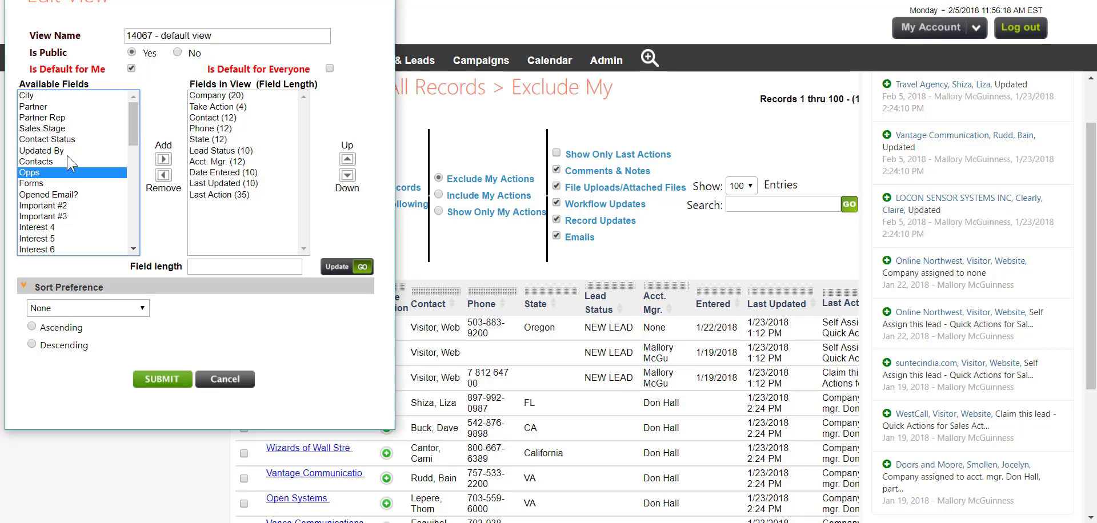
{"action": "left_click", "coordinate": [70, 149]}
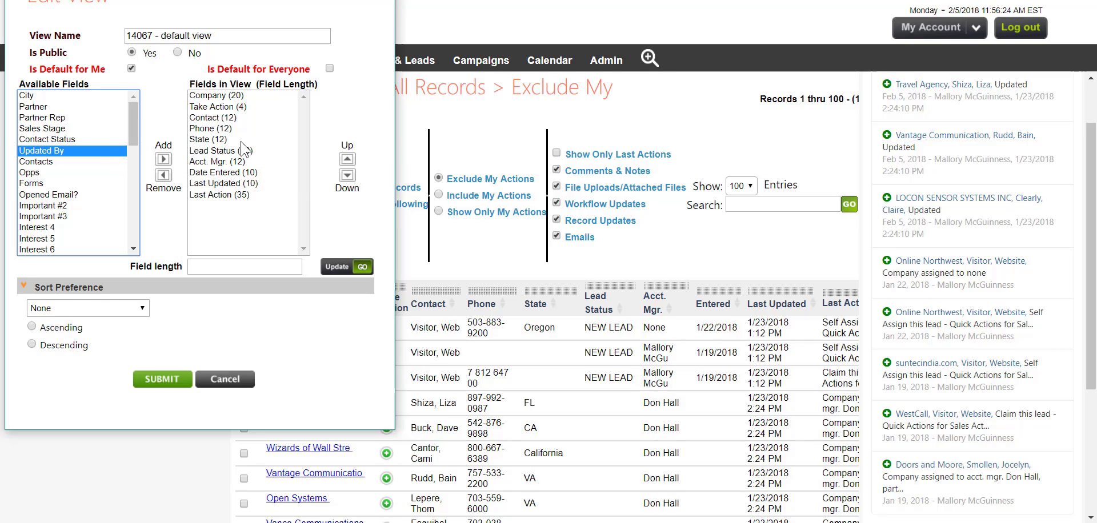
{"action": "left_click", "coordinate": [231, 195]}
{"action": "left_click", "coordinate": [347, 175]}
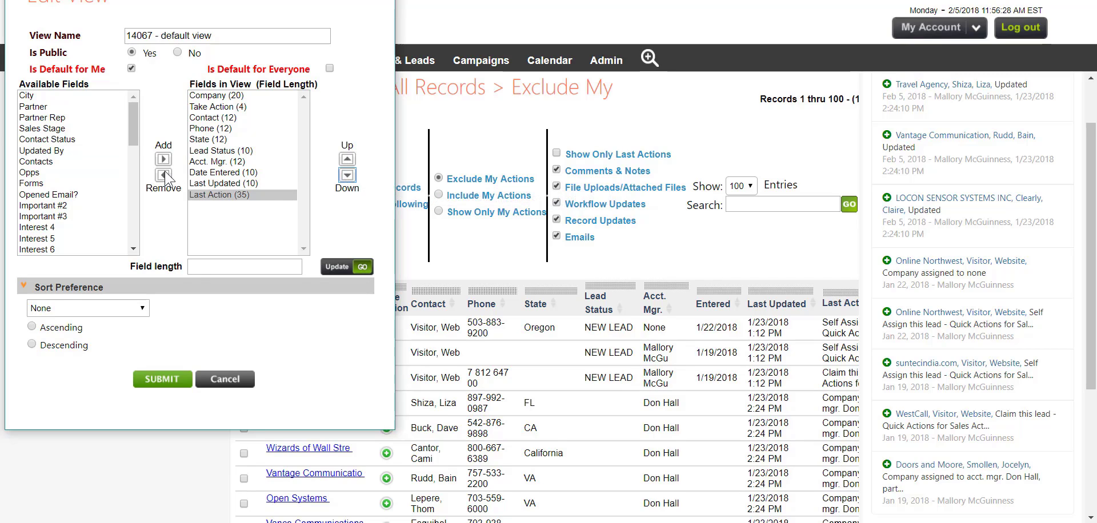
{"action": "left_click", "coordinate": [224, 267]}
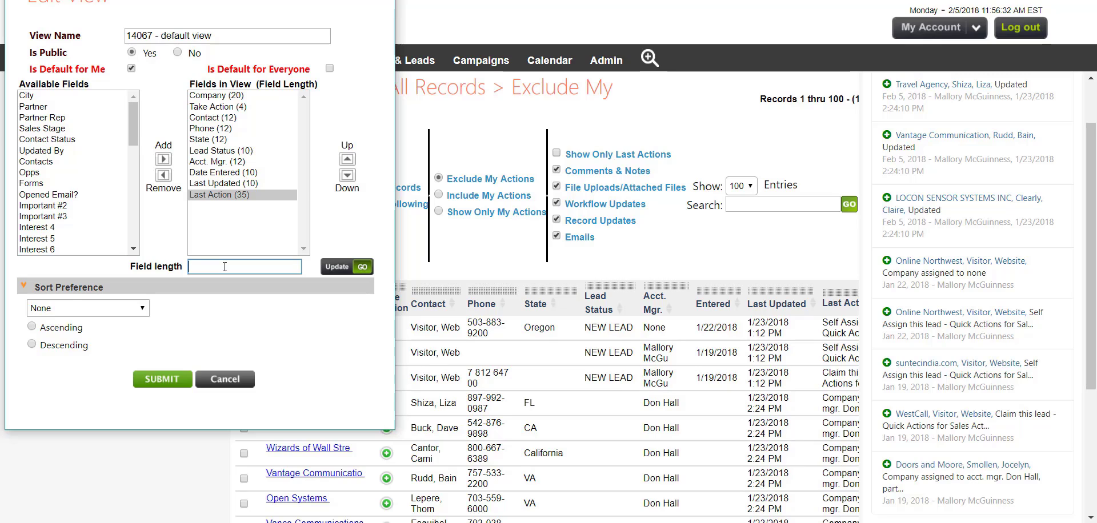
{"action": "left_click", "coordinate": [131, 309]}
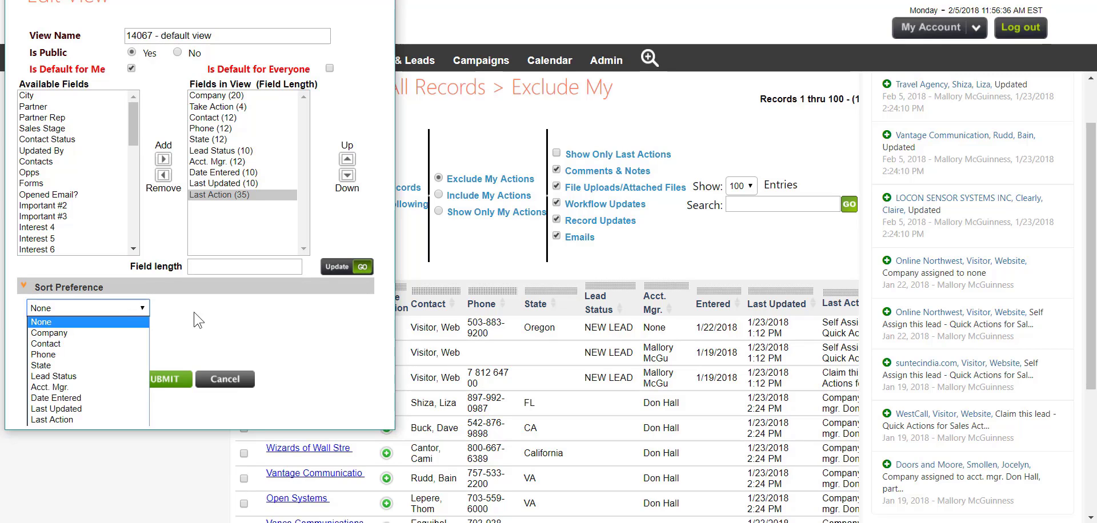
{"action": "left_click", "coordinate": [132, 321]}
{"action": "left_click", "coordinate": [232, 379]}
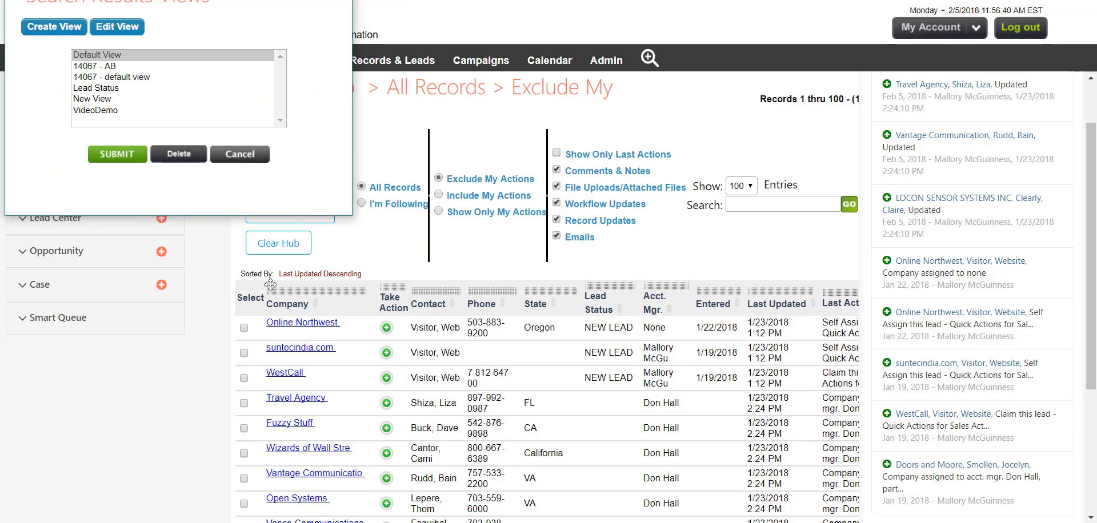
Step: Apply the "14067 - default view" results view to the Activity Hub
{"action": "left_click", "coordinate": [123, 77]}
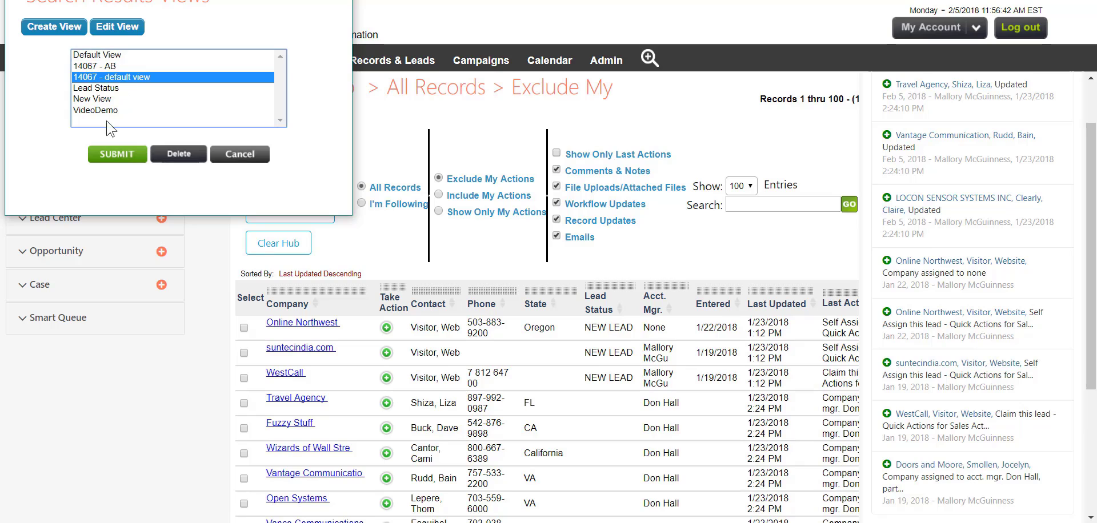
{"action": "left_click", "coordinate": [120, 154]}
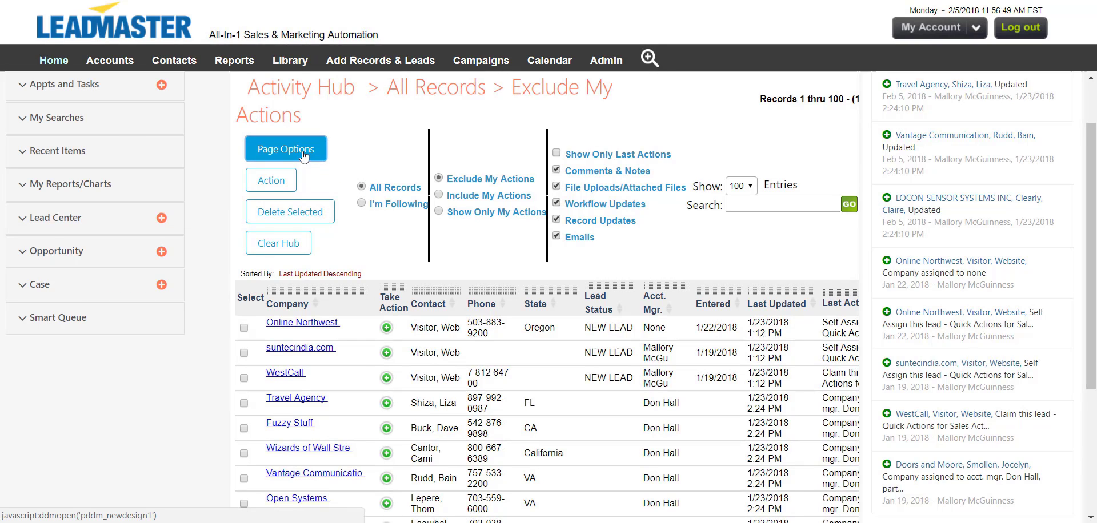
Step: Check the Activity Hub report width options and leave them without submitting
{"action": "left_click", "coordinate": [302, 151]}
{"action": "left_click", "coordinate": [299, 236]}
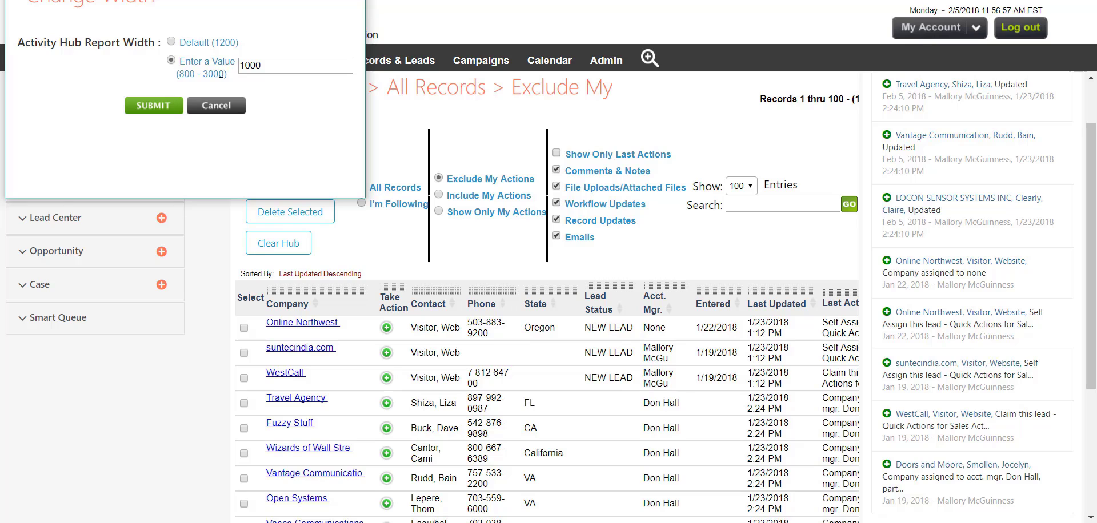
{"action": "left_click", "coordinate": [232, 107]}
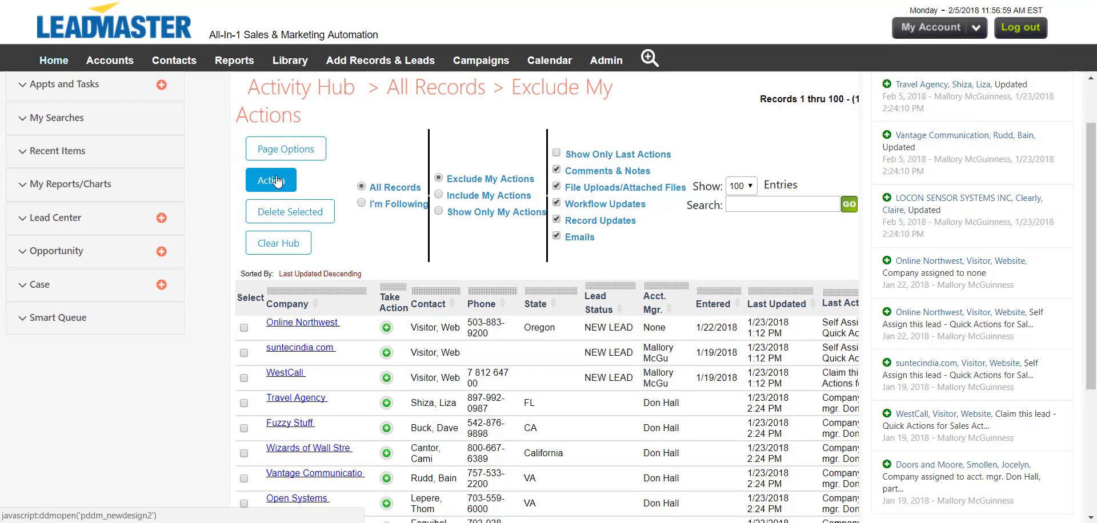
Step: Archive the Online Northwest record from the Activity Hub list
{"action": "left_click", "coordinate": [279, 183]}
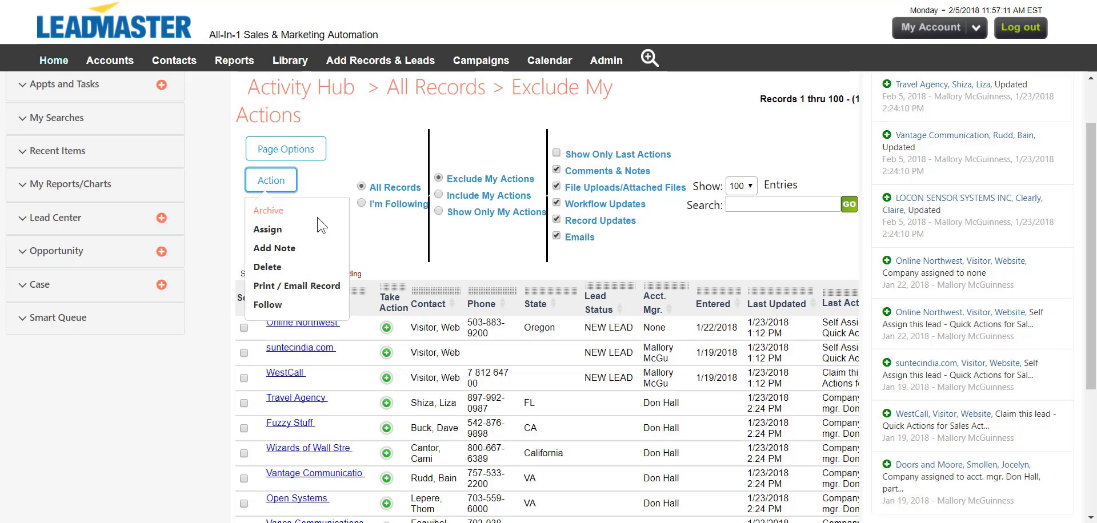
{"action": "left_click", "coordinate": [383, 222]}
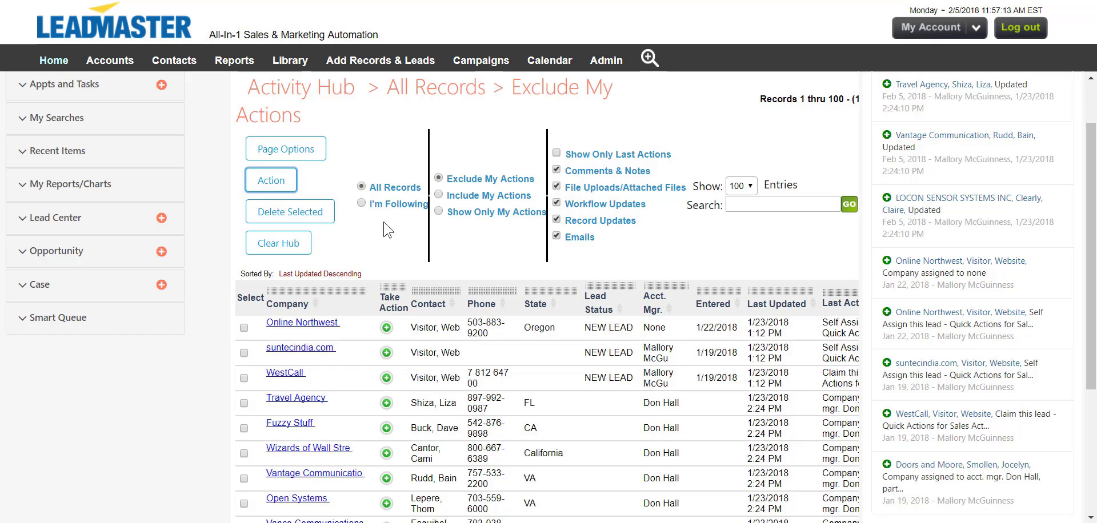
{"action": "left_click", "coordinate": [244, 328]}
{"action": "left_click", "coordinate": [277, 183]}
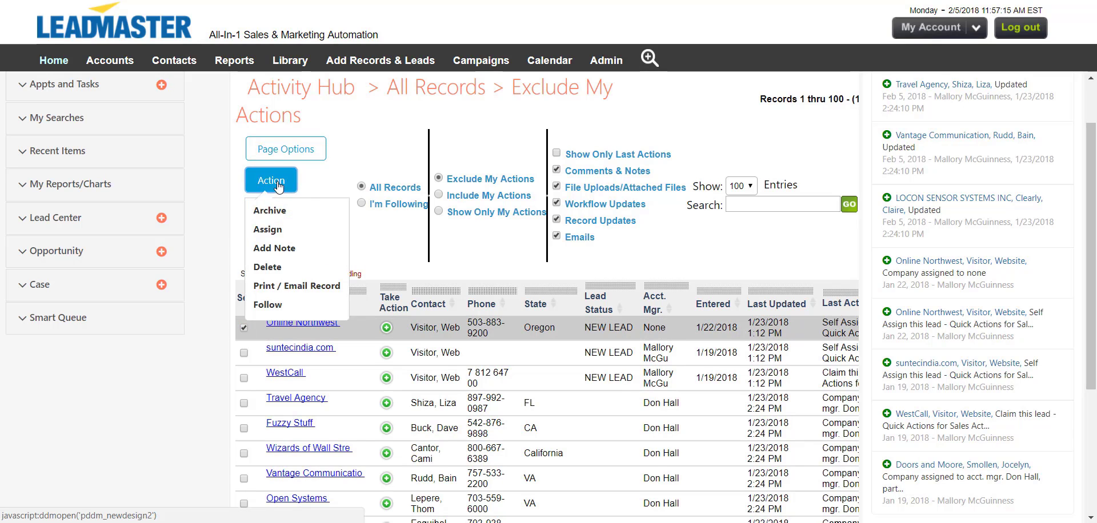
{"action": "left_click", "coordinate": [281, 211]}
{"action": "left_click", "coordinate": [289, 212]}
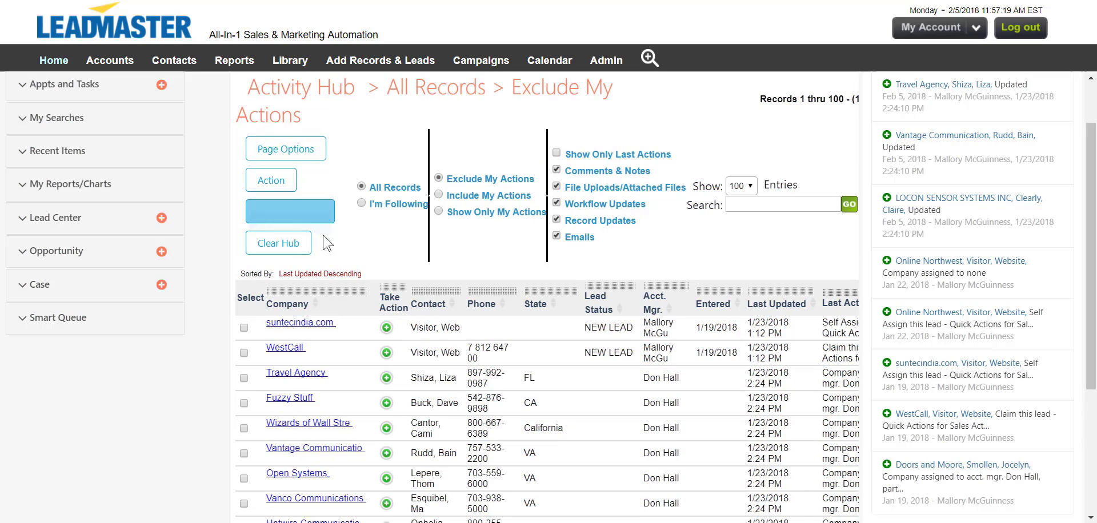
Step: Select the suntecindia.com record and look at its Assign and Add Note actions without entering a note
{"action": "left_click", "coordinate": [244, 328]}
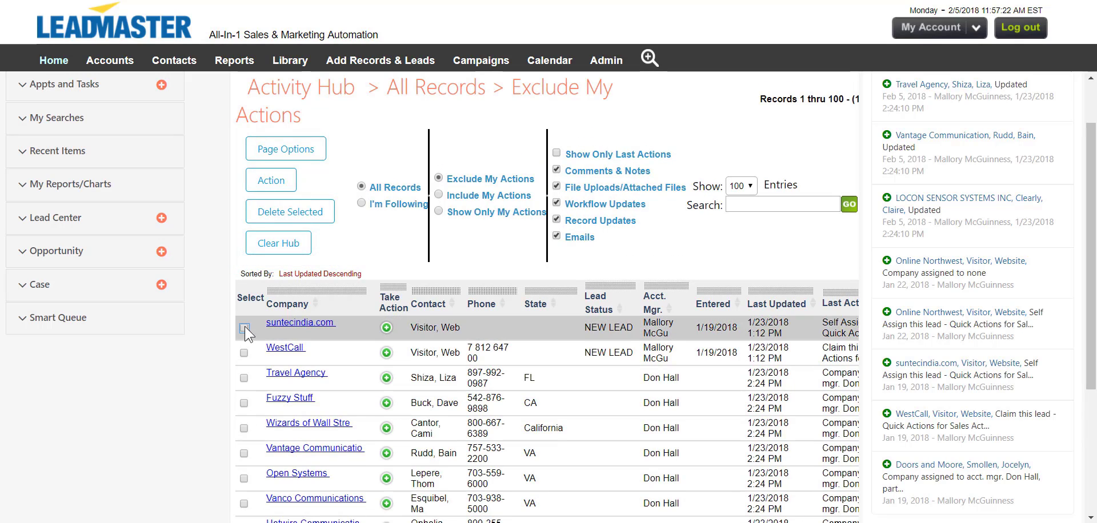
{"action": "left_click", "coordinate": [283, 182]}
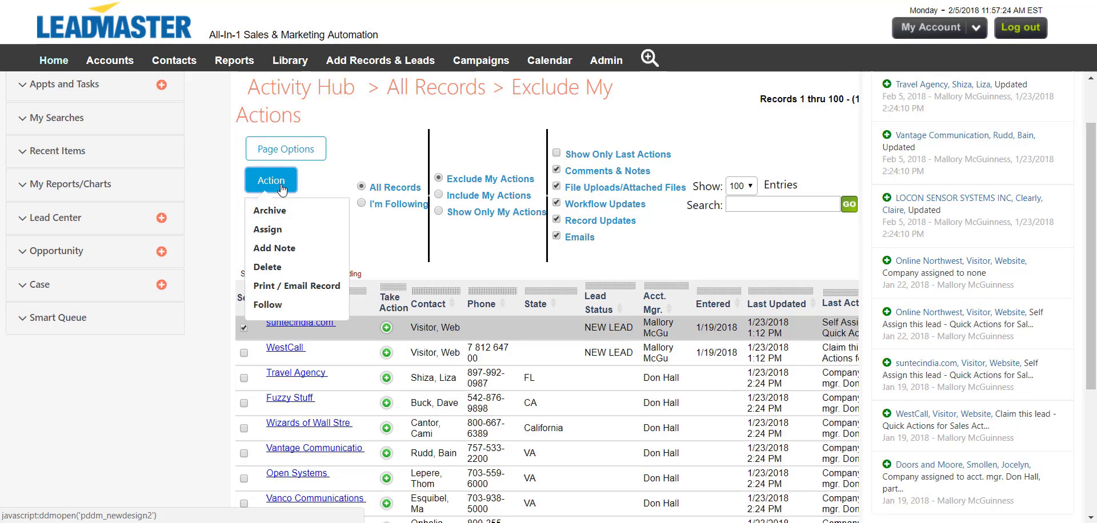
{"action": "left_click", "coordinate": [281, 230]}
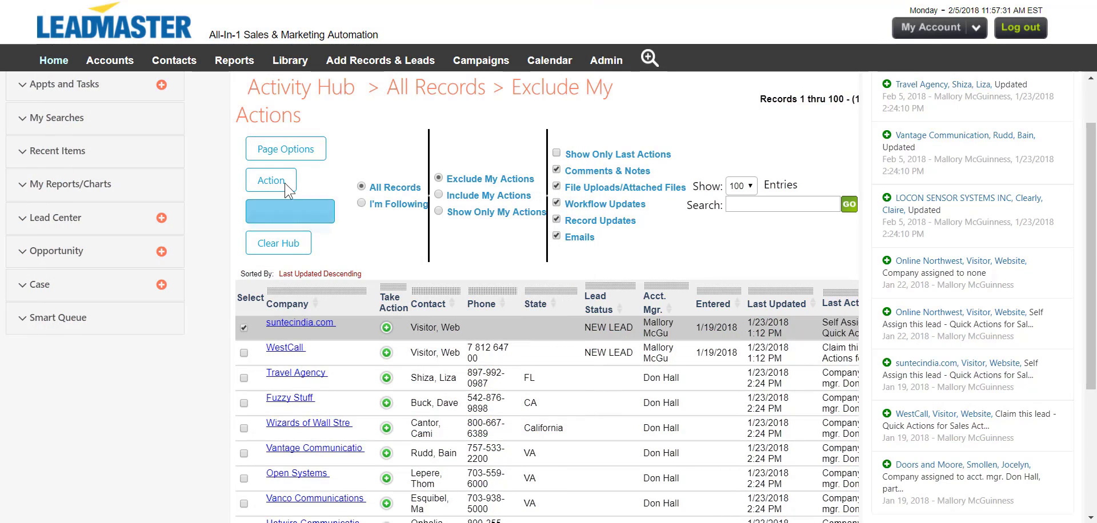
{"action": "left_click", "coordinate": [284, 185]}
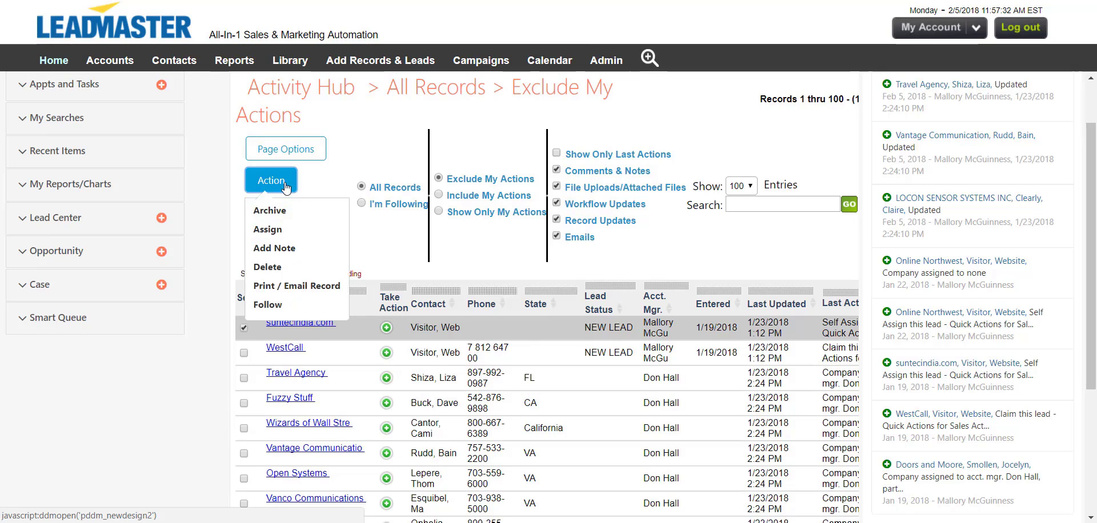
{"action": "left_click", "coordinate": [280, 249]}
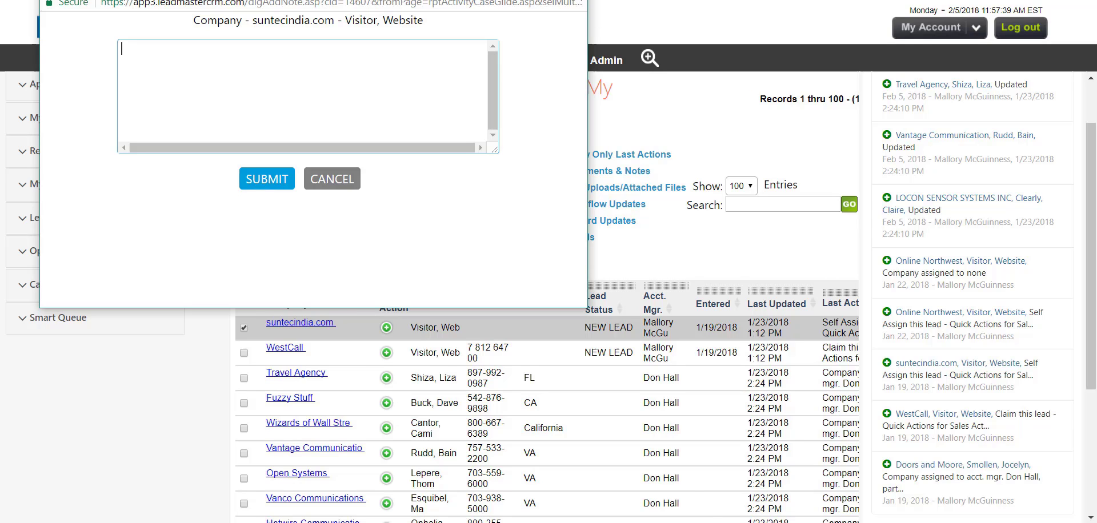
{"action": "left_click", "coordinate": [574, 0]}
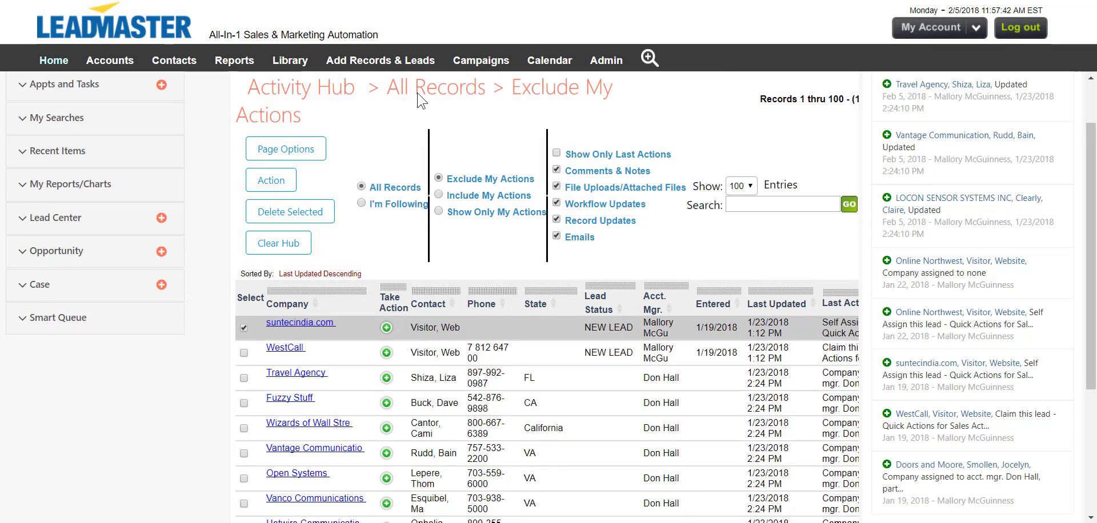
Step: Delete the selected suntecindia.com record from the Activity Hub list
{"action": "left_click", "coordinate": [311, 154]}
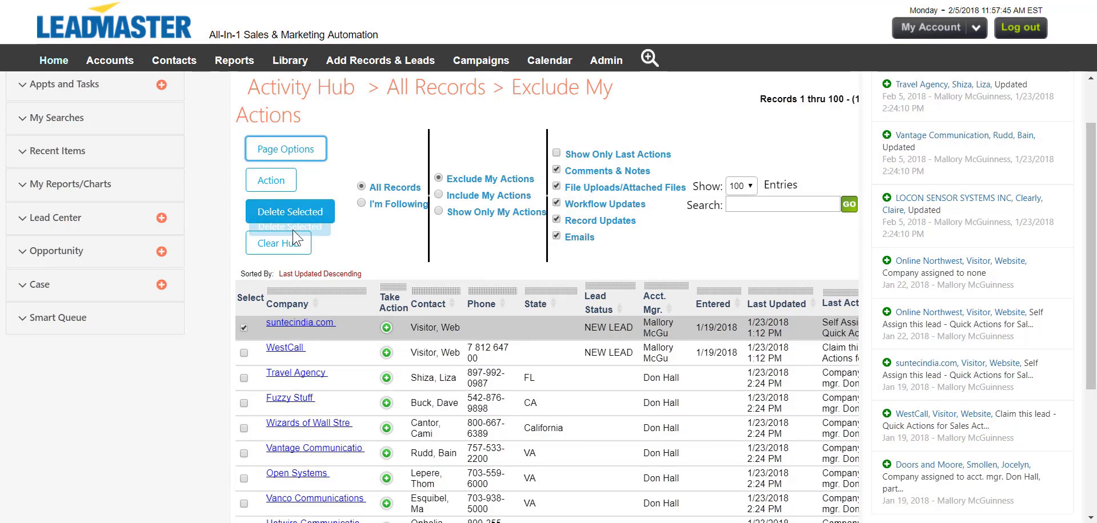
{"action": "left_click", "coordinate": [287, 184]}
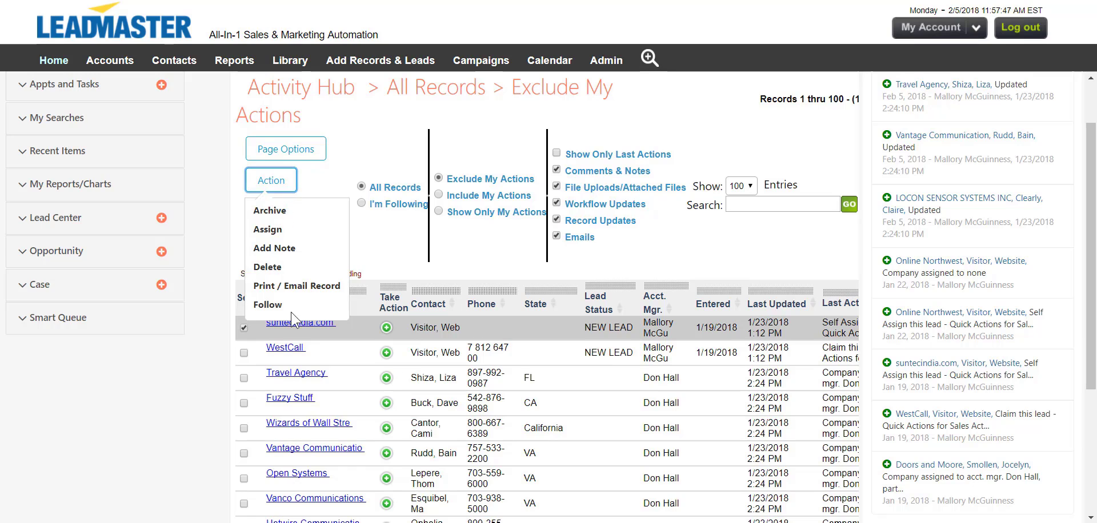
{"action": "left_click", "coordinate": [279, 267]}
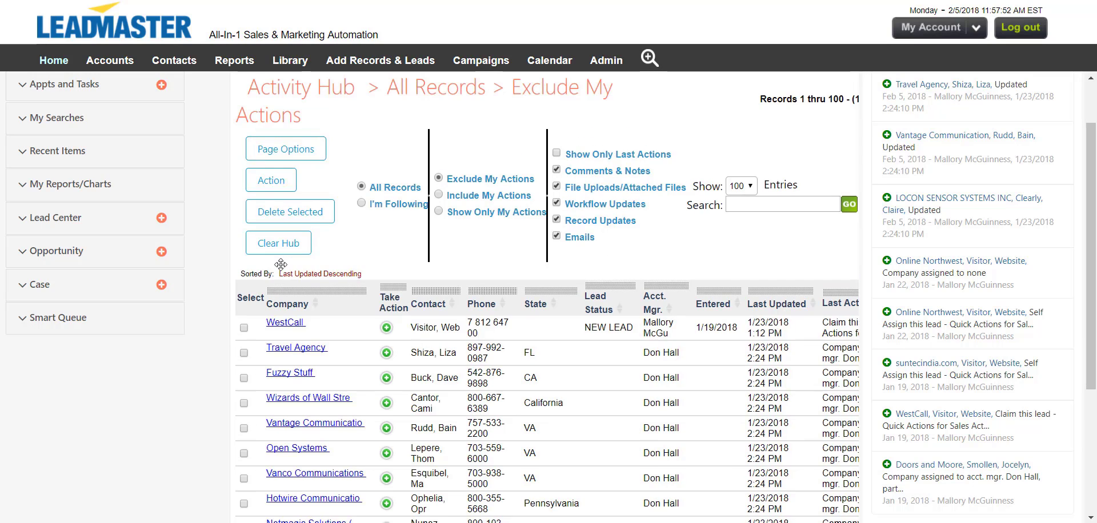
Step: Select the WestCall record, view its printable and emailable Sales Update, and close it
{"action": "left_click", "coordinate": [244, 328]}
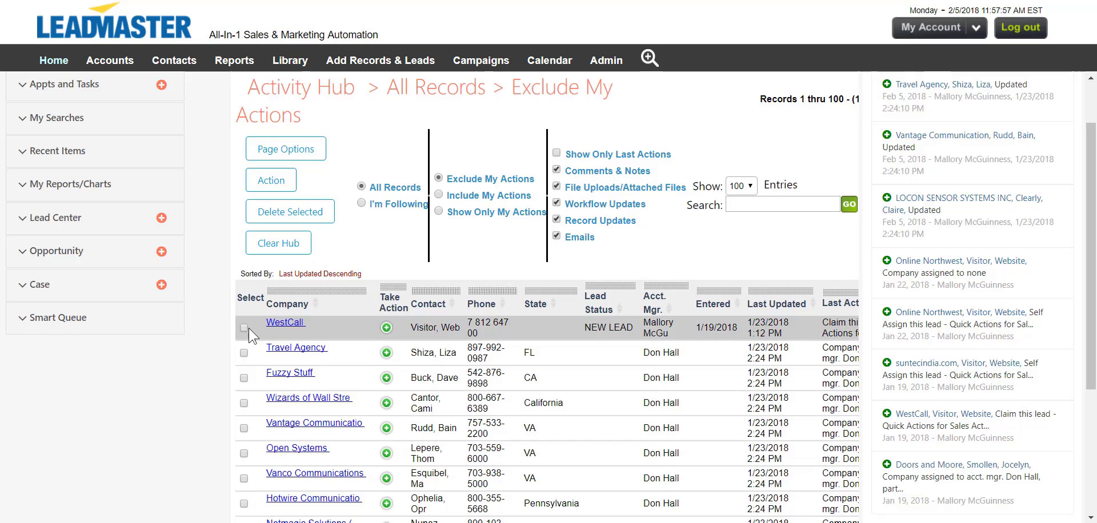
{"action": "left_click", "coordinate": [268, 180]}
{"action": "left_click", "coordinate": [303, 288]}
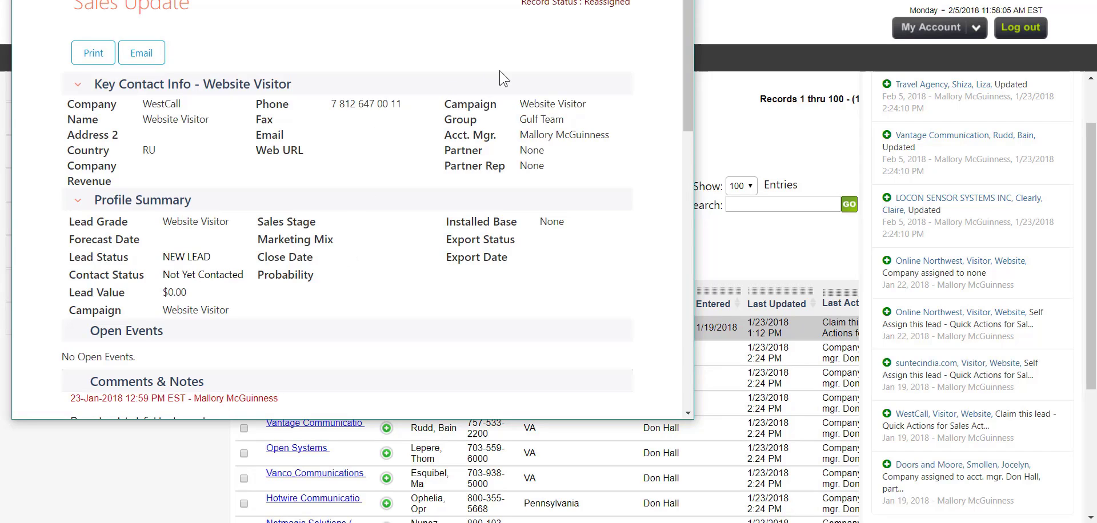
{"action": "left_click", "coordinate": [680, 0]}
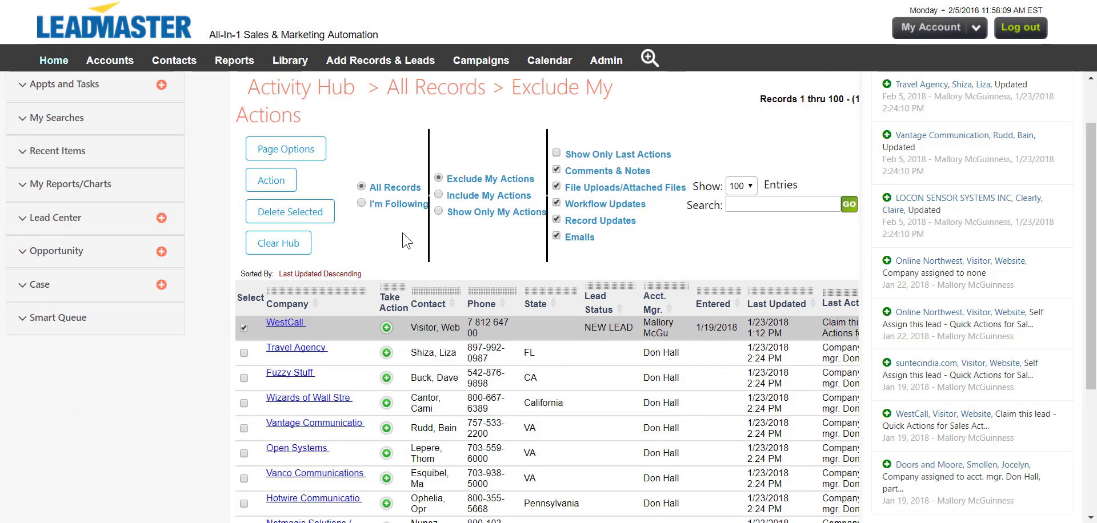
Step: Follow the WestCall record and limit the Activity Hub to followed records
{"action": "left_click", "coordinate": [290, 188]}
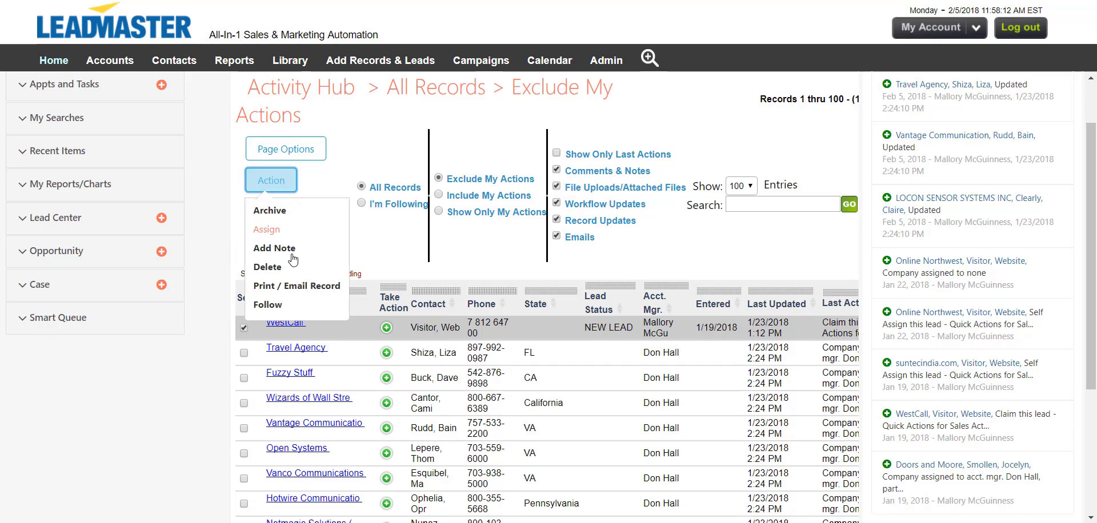
{"action": "left_click", "coordinate": [288, 302]}
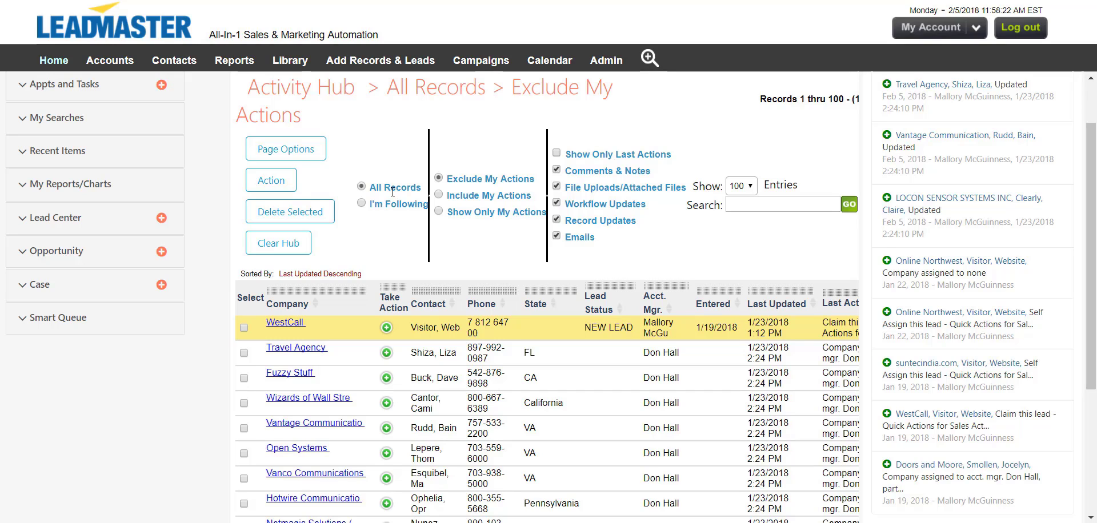
{"action": "left_click", "coordinate": [362, 203]}
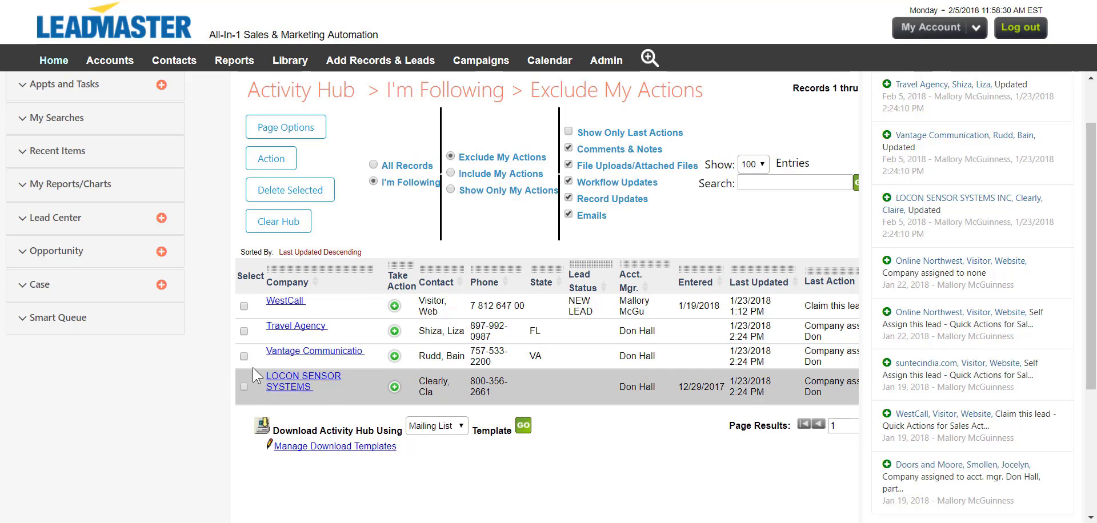
Step: Unfollow the WestCall record and set the Activity Hub to show all records
{"action": "left_click", "coordinate": [244, 306]}
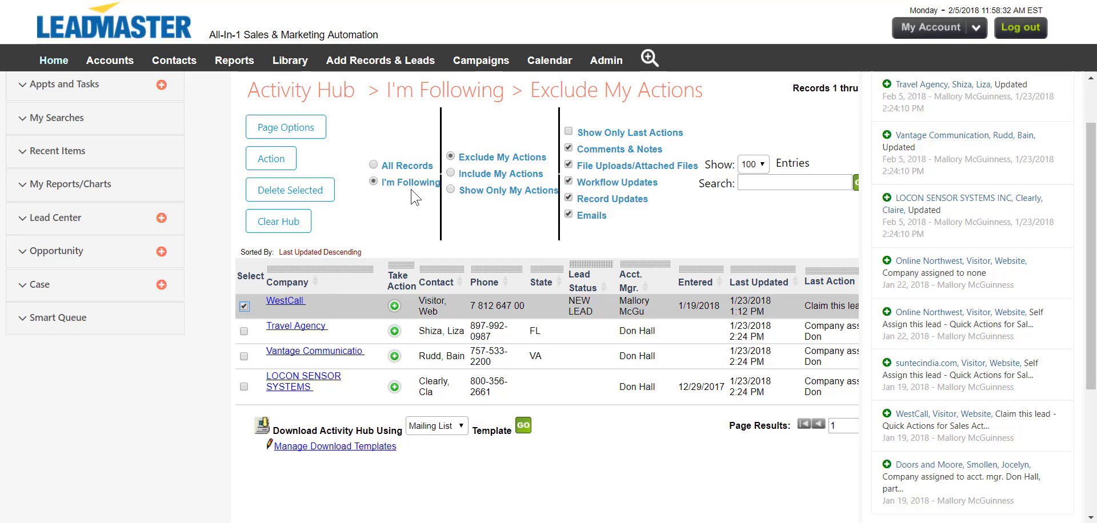
{"action": "left_click", "coordinate": [271, 159]}
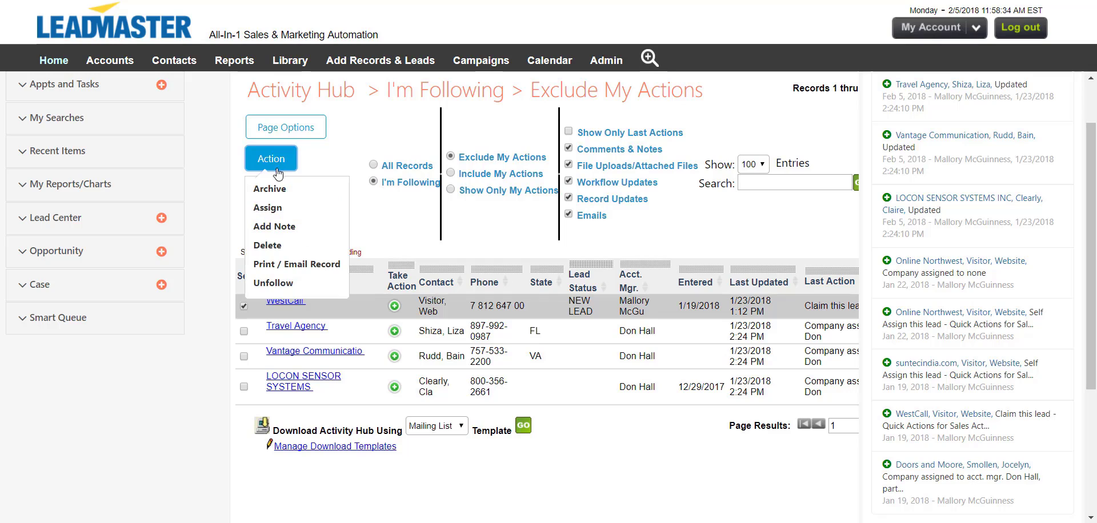
{"action": "left_click", "coordinate": [276, 289]}
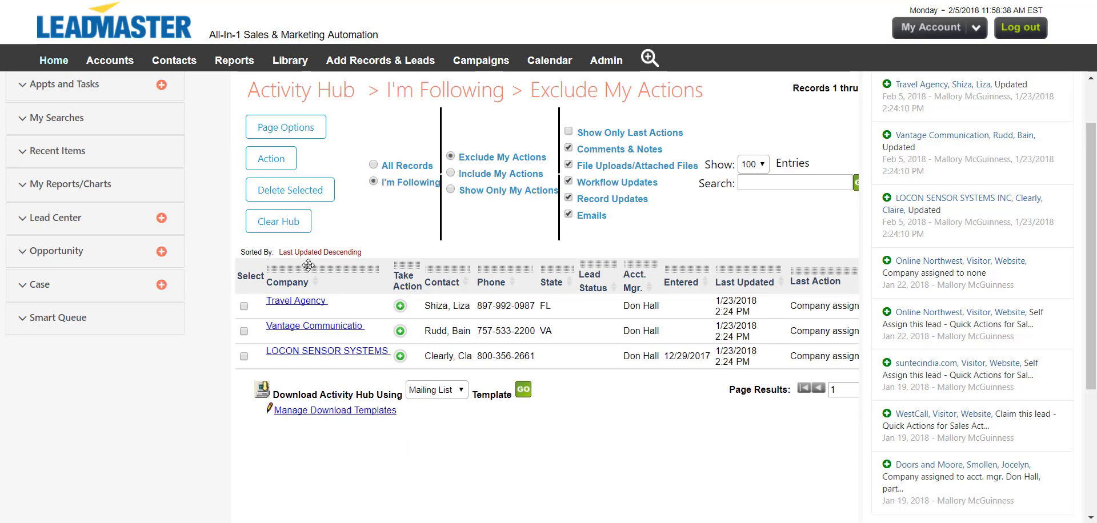
{"action": "left_click", "coordinate": [374, 165]}
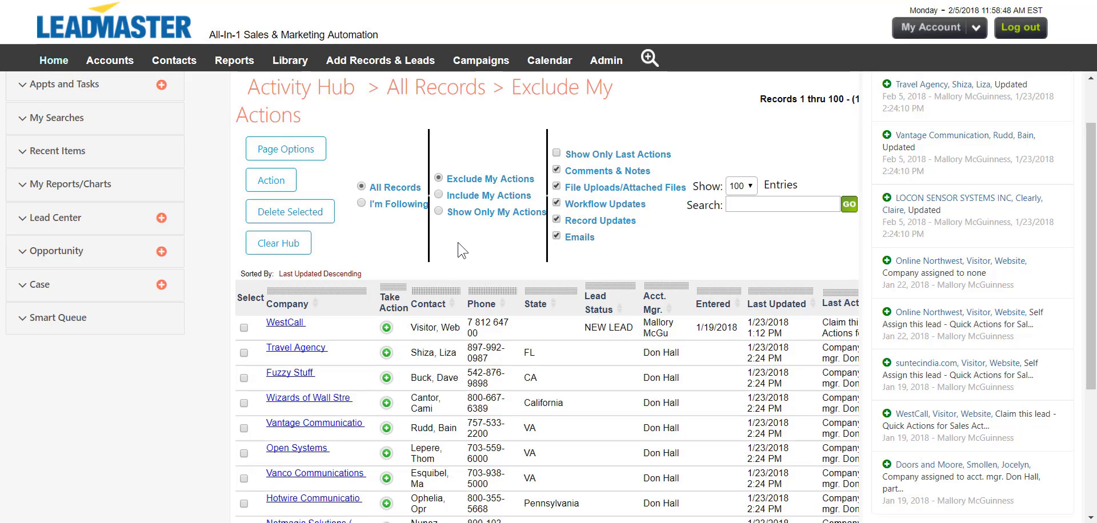
Step: Set the Activity Hub's action filter to Include My Actions
{"action": "scroll", "coordinate": [461, 250], "scroll_direction": "right", "scroll_amount": 3}
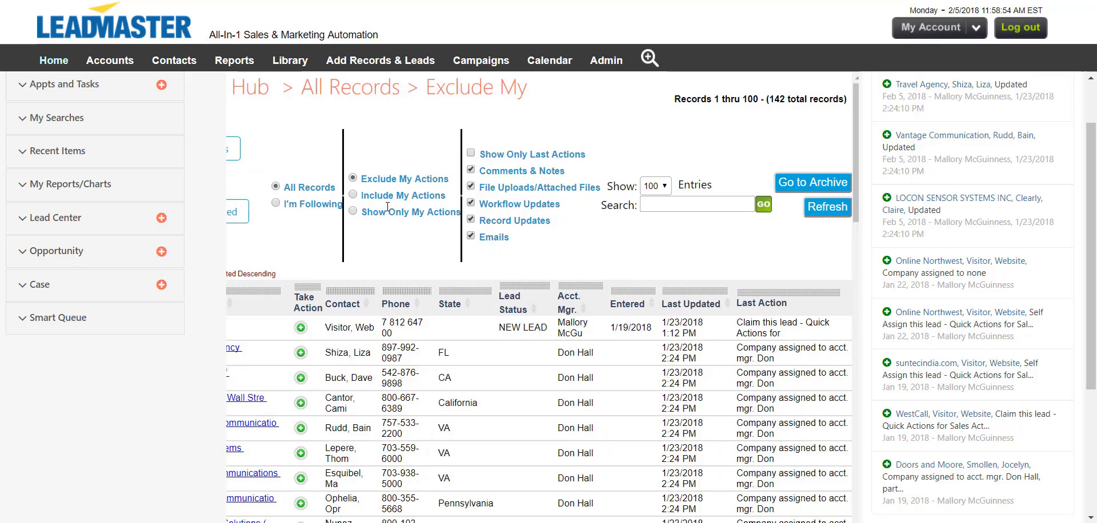
{"action": "left_click", "coordinate": [353, 195]}
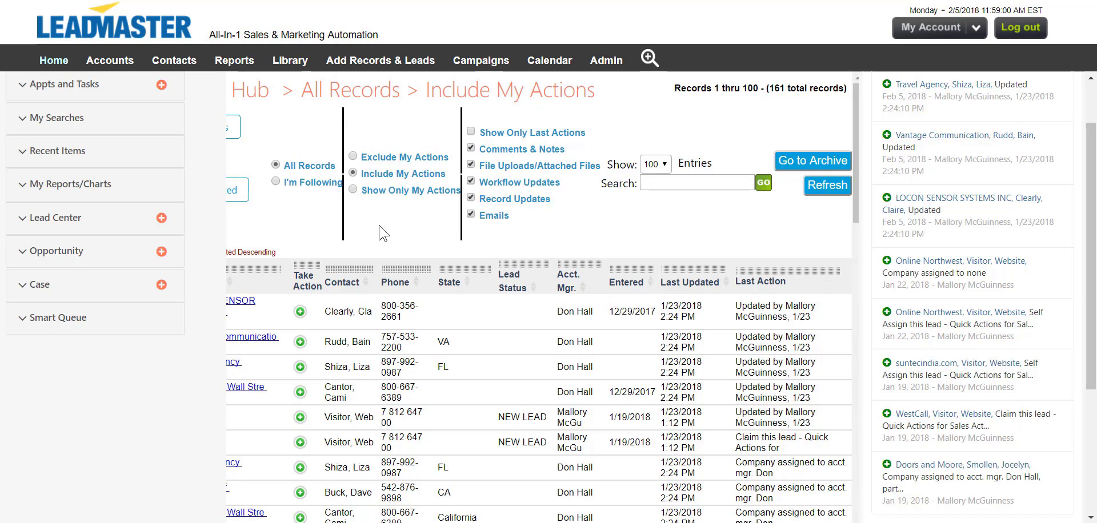
Step: Filter the Activity Hub to Show Only My Actions and turn on Show Only Last Actions
{"action": "left_click", "coordinate": [354, 191]}
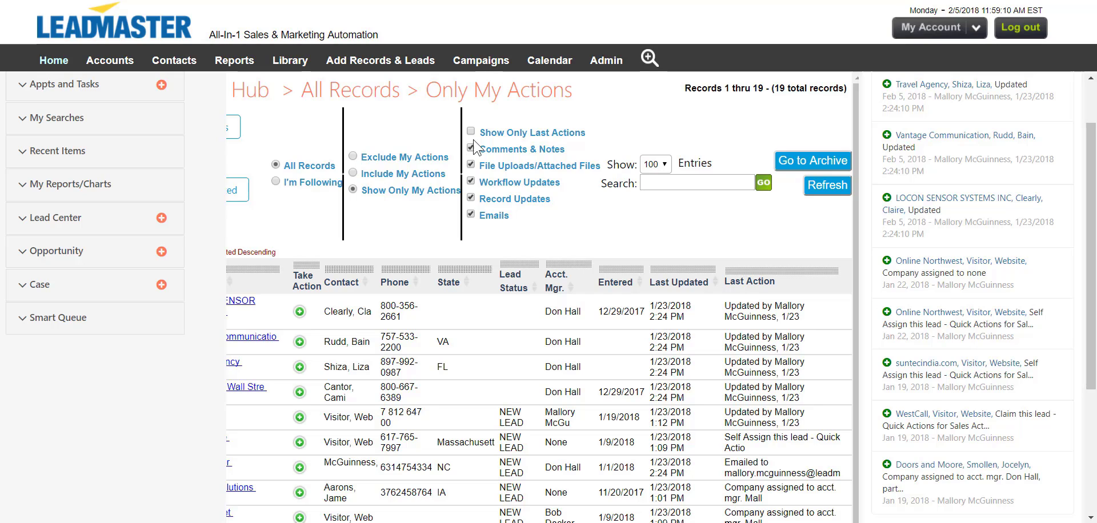
{"action": "left_click", "coordinate": [472, 133]}
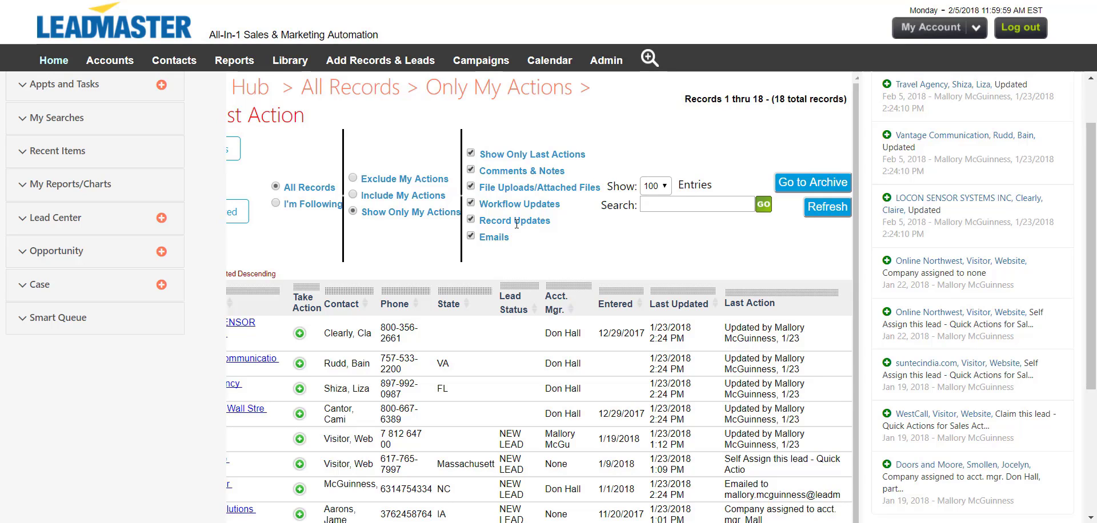
Step: Search the filtered Activity Hub records for "new lead"
{"action": "scroll", "coordinate": [516, 223], "scroll_direction": "up", "scroll_amount": 2}
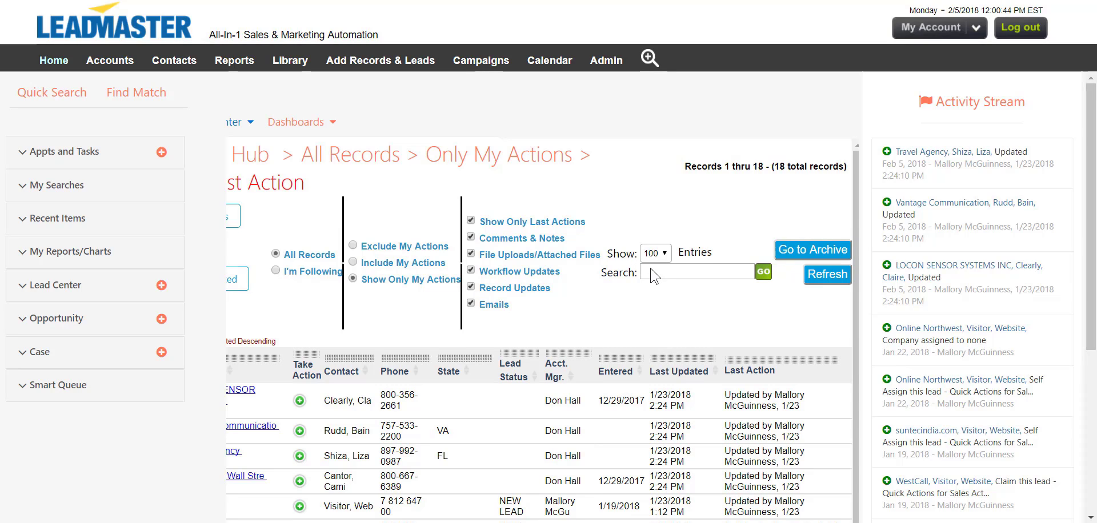
{"action": "left_click", "coordinate": [651, 271]}
{"action": "type", "text": "don"}
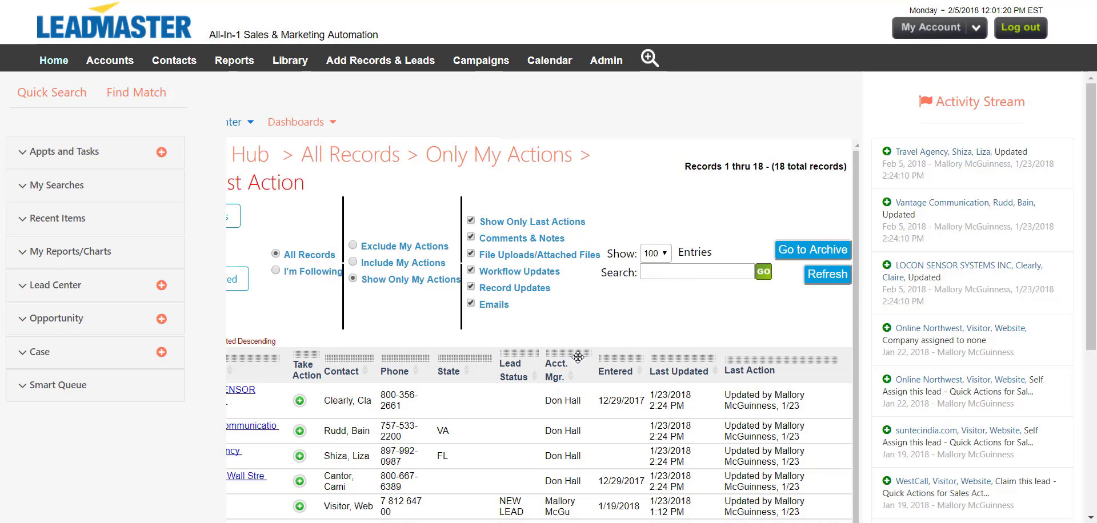
{"action": "scroll", "coordinate": [557, 369], "scroll_direction": "down", "scroll_amount": 1}
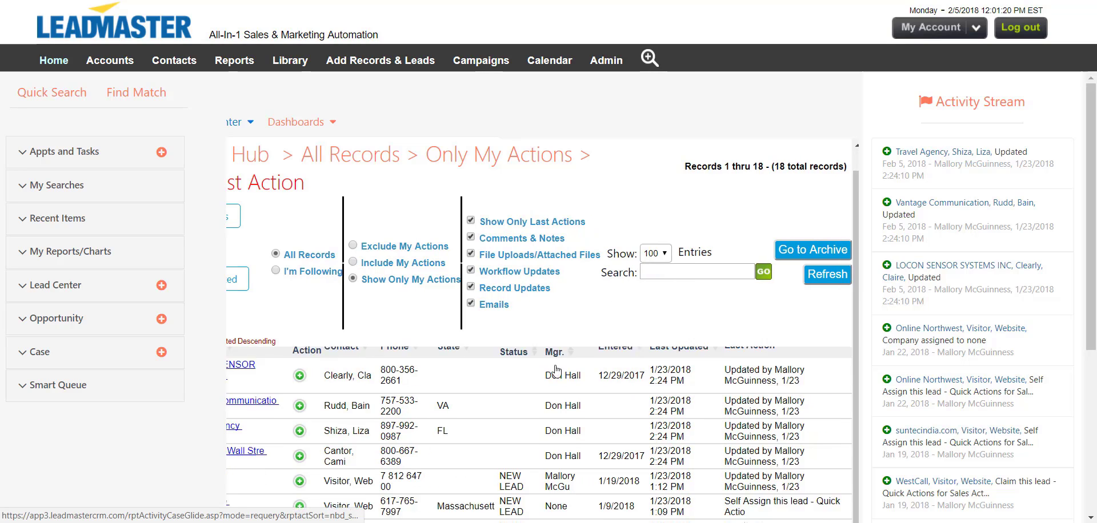
{"action": "scroll", "coordinate": [557, 371], "scroll_direction": "down", "scroll_amount": 1}
{"action": "left_click", "coordinate": [699, 272]}
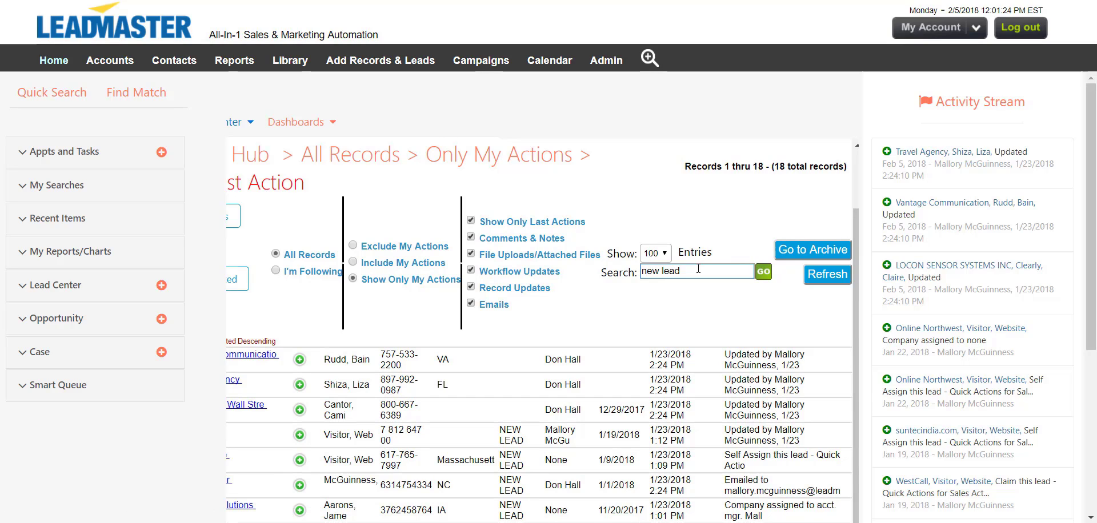
{"action": "key", "text": "Return"}
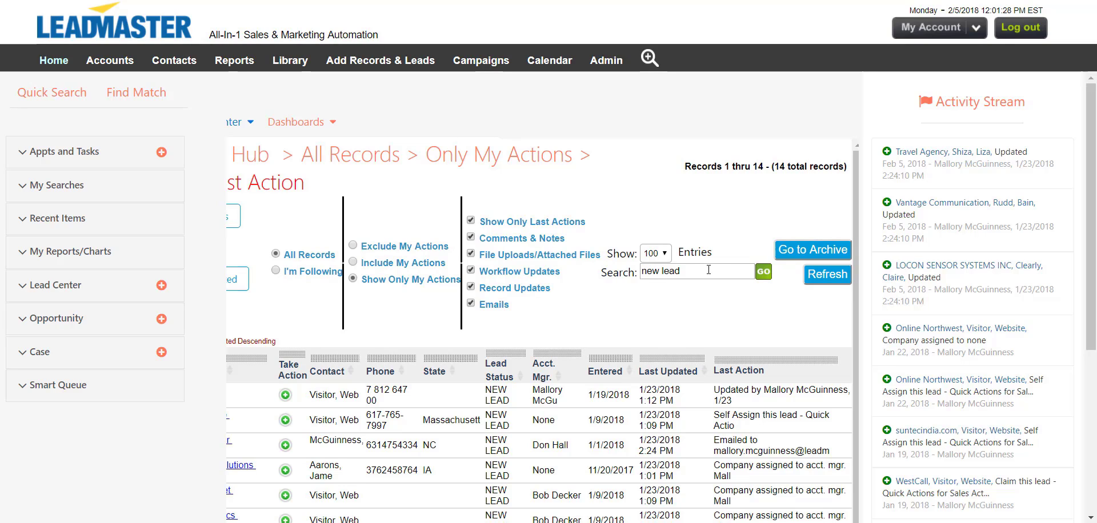
Step: Clear the search term and go to the archived activities
{"action": "left_click", "coordinate": [720, 273]}
{"action": "key", "text": "ctrl+a"}
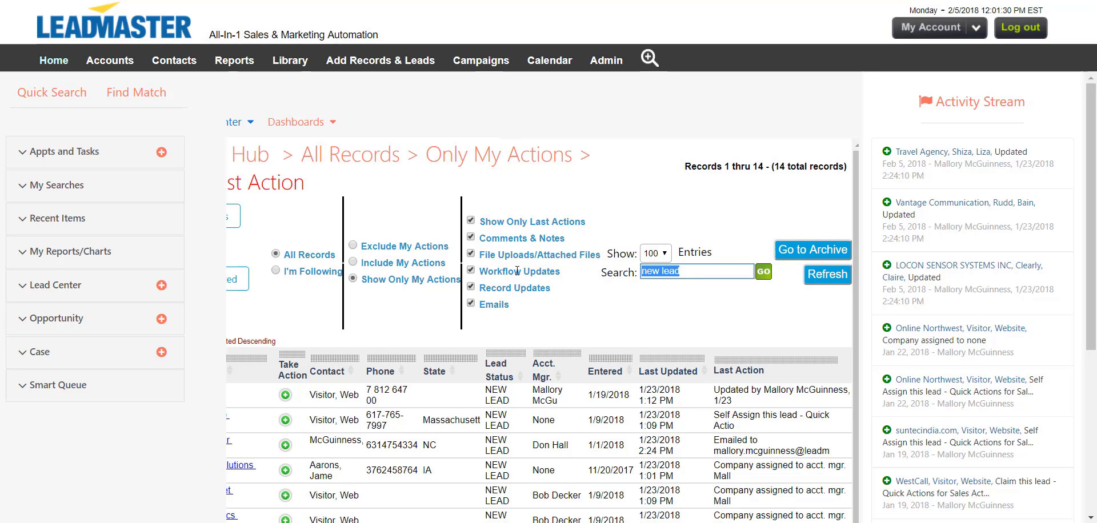
{"action": "key", "text": "BackSpace"}
{"action": "left_click", "coordinate": [796, 252]}
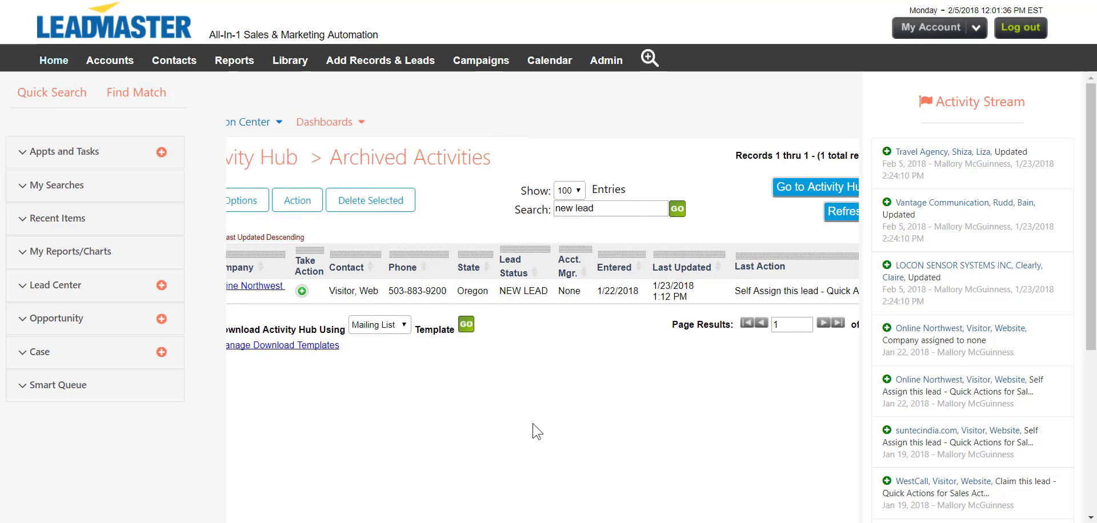
Step: Restore the archived Online Northwest activity and return to the Activity Hub with a refreshed list
{"action": "left_click", "coordinate": [244, 291]}
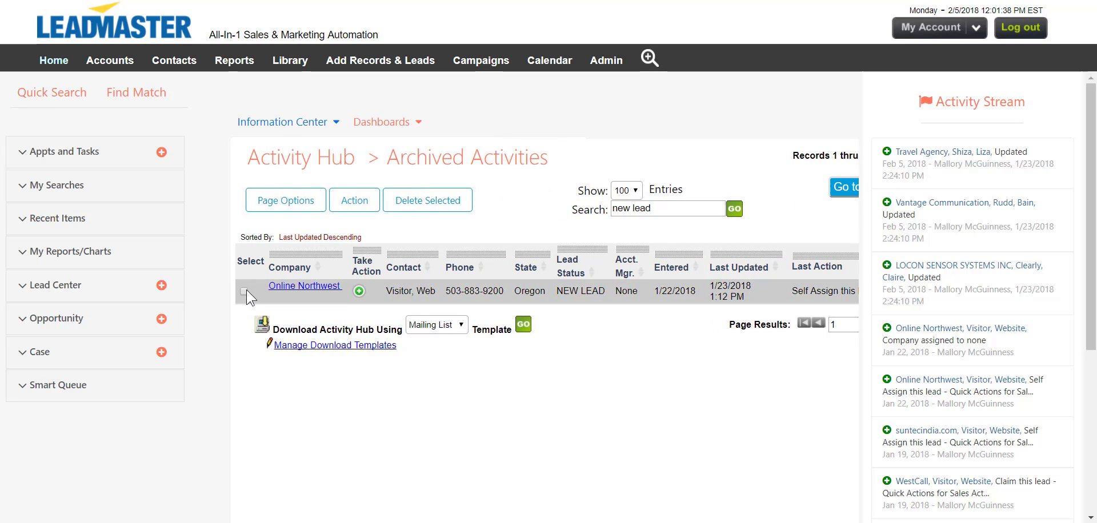
{"action": "left_click", "coordinate": [350, 201]}
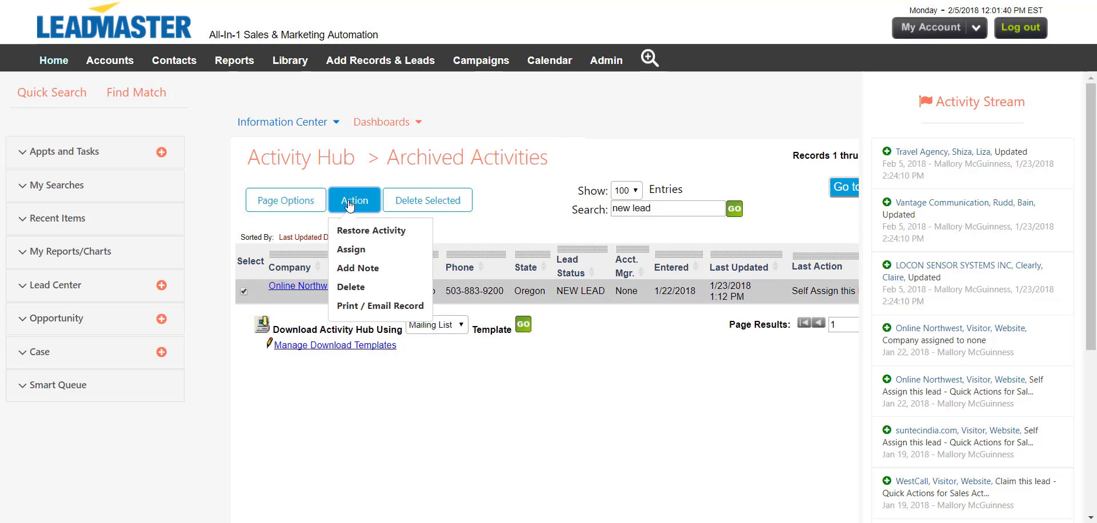
{"action": "scroll", "coordinate": [362, 231], "scroll_direction": "down", "scroll_amount": 1}
{"action": "left_click", "coordinate": [360, 224]}
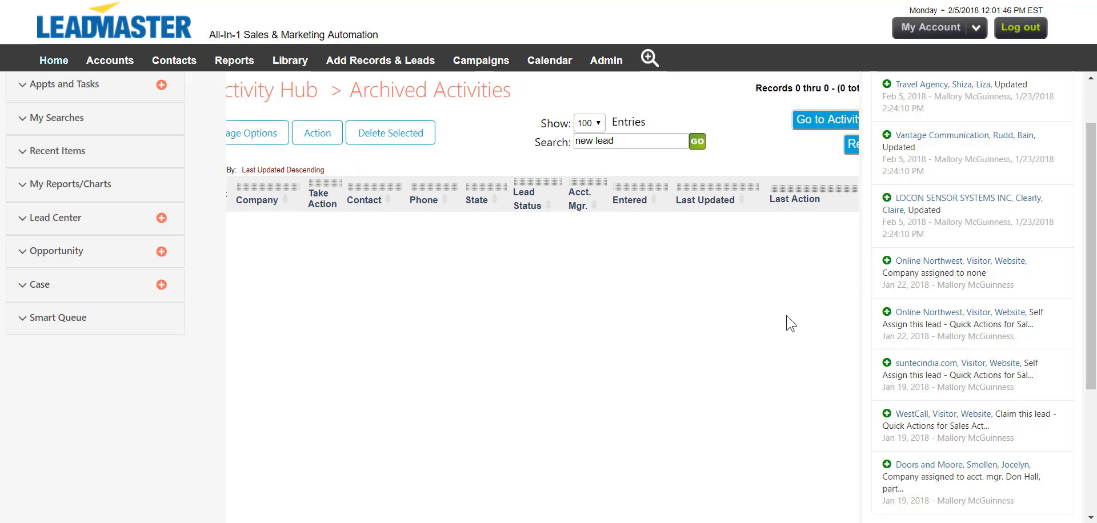
{"action": "left_click", "coordinate": [773, 124]}
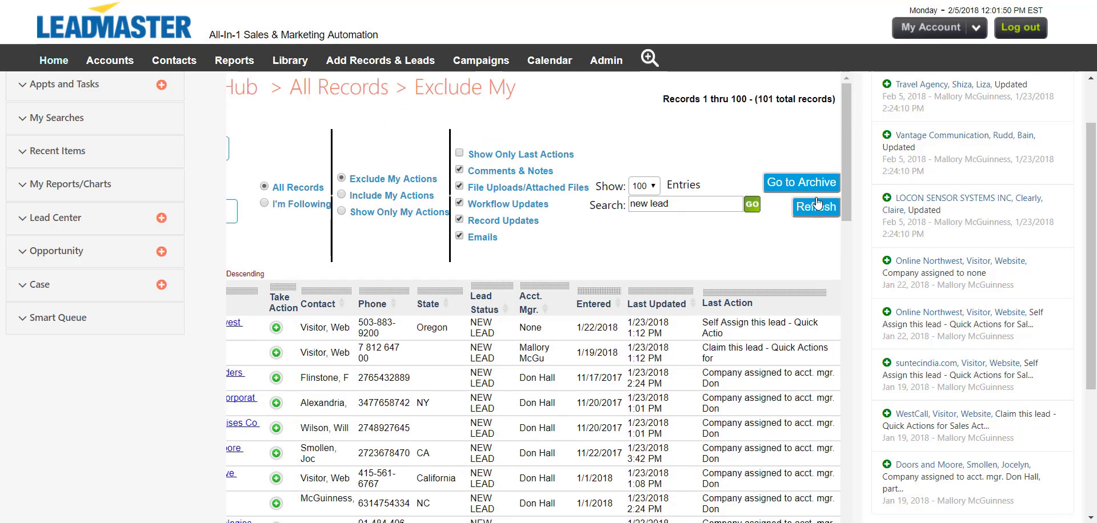
{"action": "left_click", "coordinate": [817, 210]}
{"action": "left_click", "coordinate": [817, 211]}
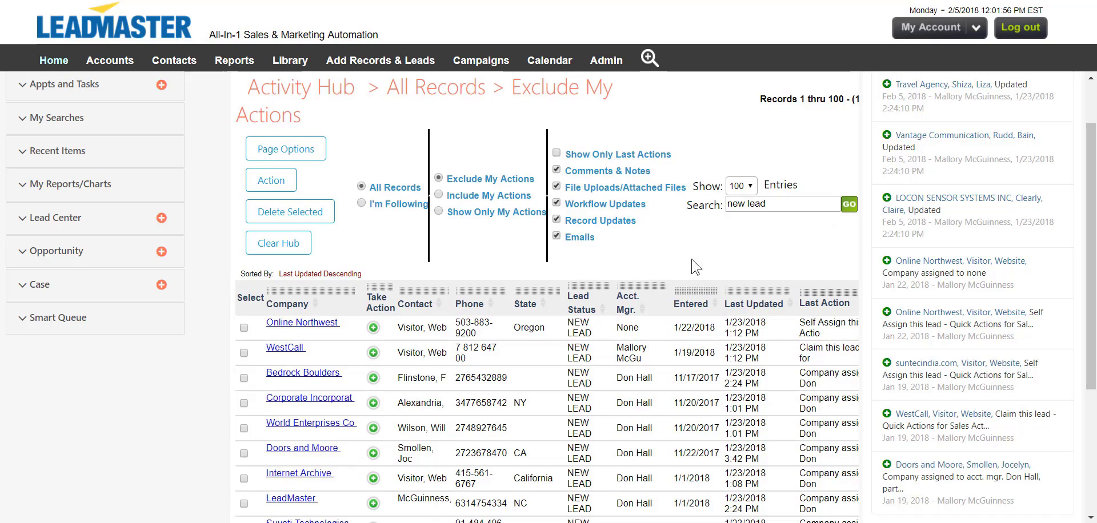
Step: View the Online Northwest record's comments and notes, open them for editing, and cancel without updating
{"action": "left_click", "coordinate": [373, 329]}
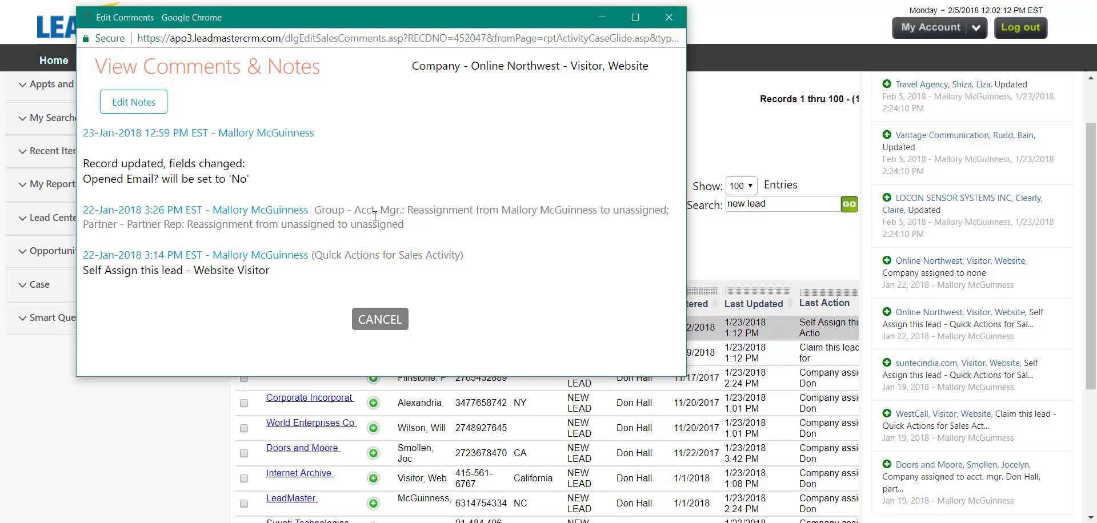
{"action": "left_click", "coordinate": [151, 107]}
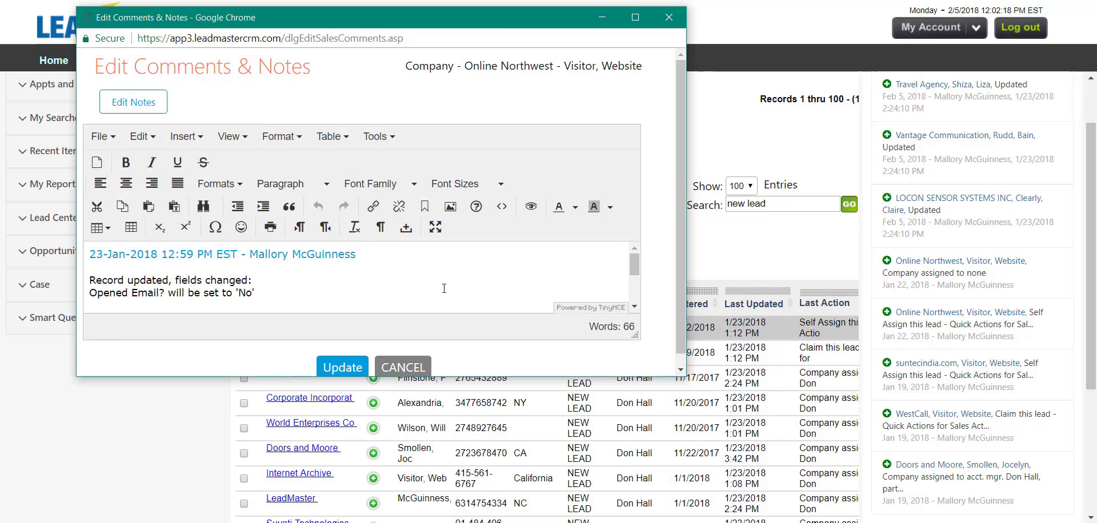
{"action": "scroll", "coordinate": [444, 289], "scroll_direction": "down", "scroll_amount": 5}
{"action": "left_click", "coordinate": [402, 368]}
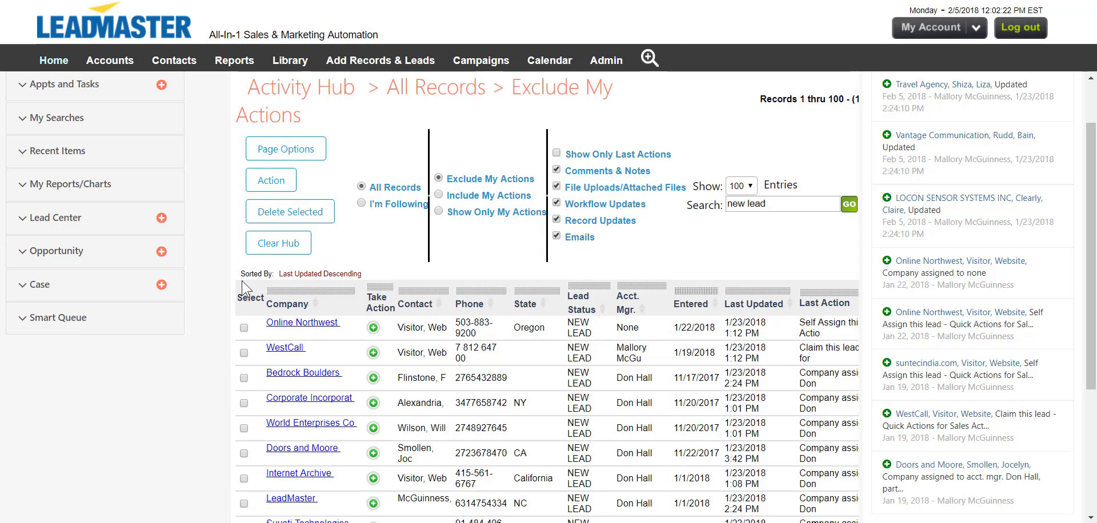
Step: Try to move the Company column to another place in the Activity Hub list
{"action": "left_click_drag", "start_coordinate": [301, 292], "coordinate": [472, 292]}
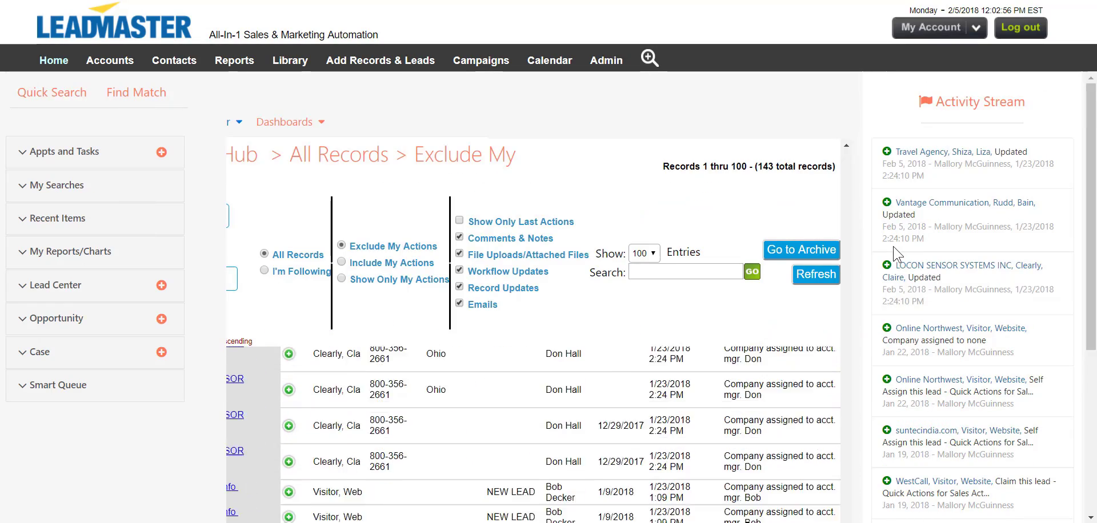
Step: Start a new Activity Hub download template with the Workgroup, Prefix, Fax and Record No. fields
{"action": "scroll", "coordinate": [894, 254], "scroll_direction": "down", "scroll_amount": 5}
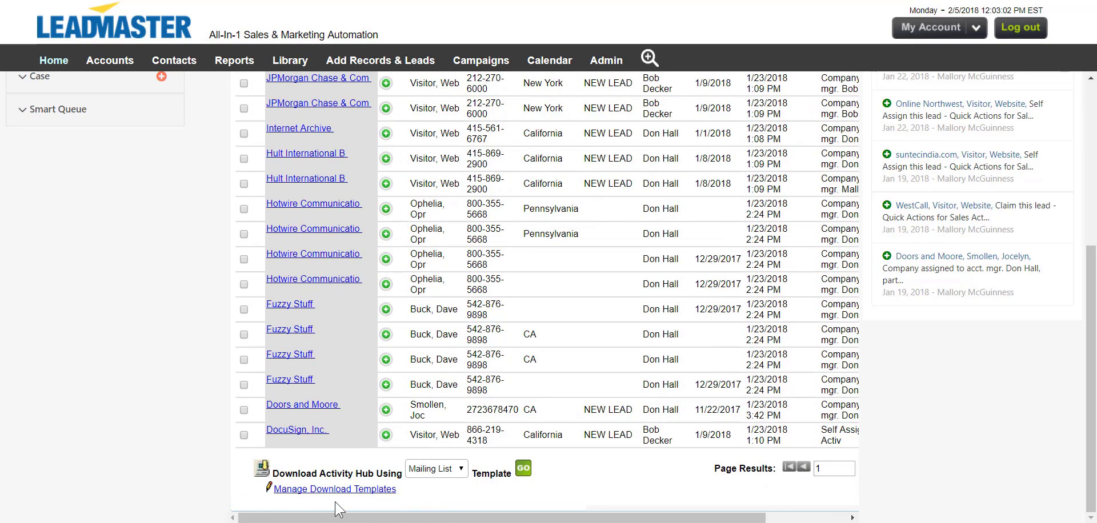
{"action": "left_click", "coordinate": [441, 469]}
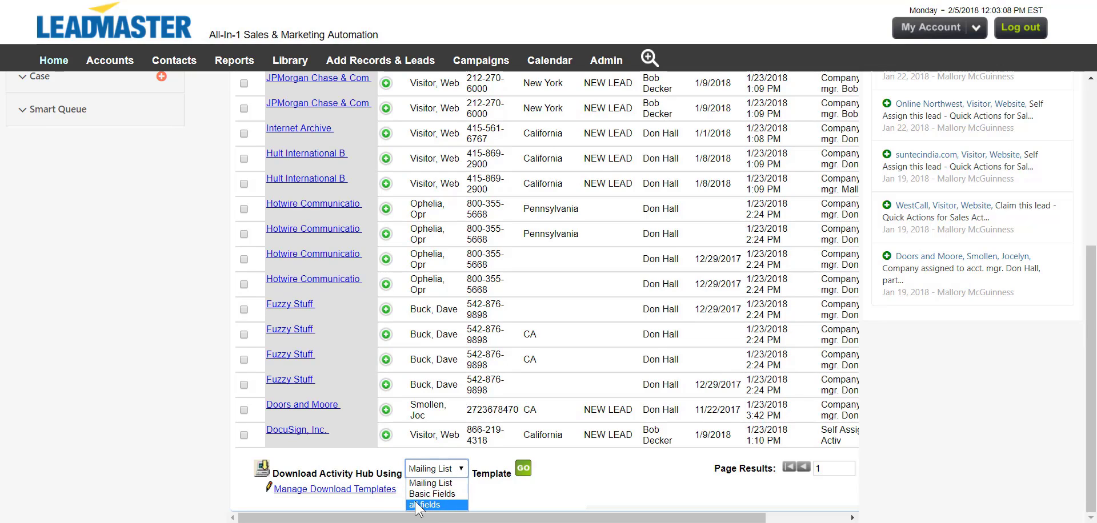
{"action": "left_click", "coordinate": [368, 491]}
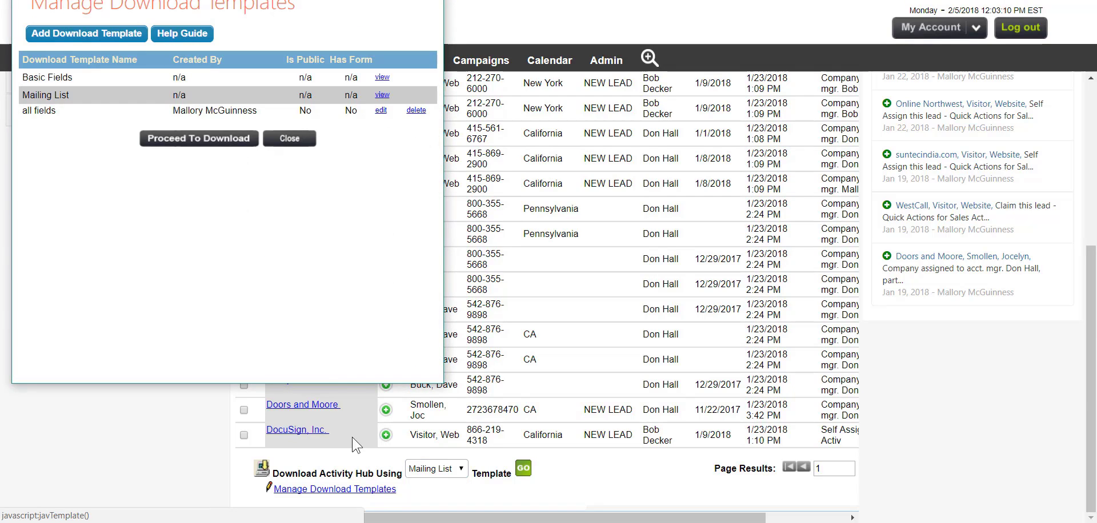
{"action": "left_click", "coordinate": [99, 35]}
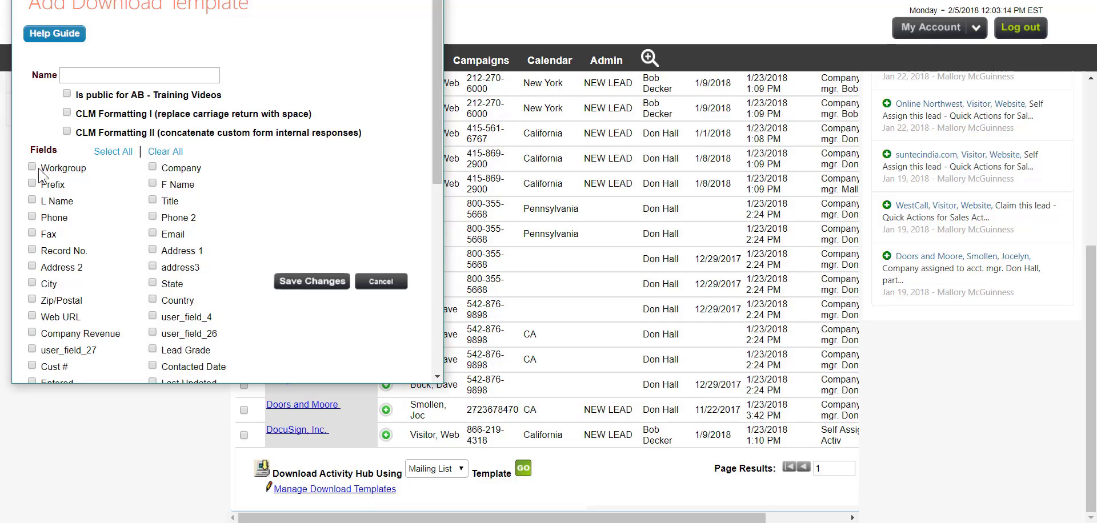
{"action": "left_click", "coordinate": [32, 166]}
{"action": "left_click", "coordinate": [32, 183]}
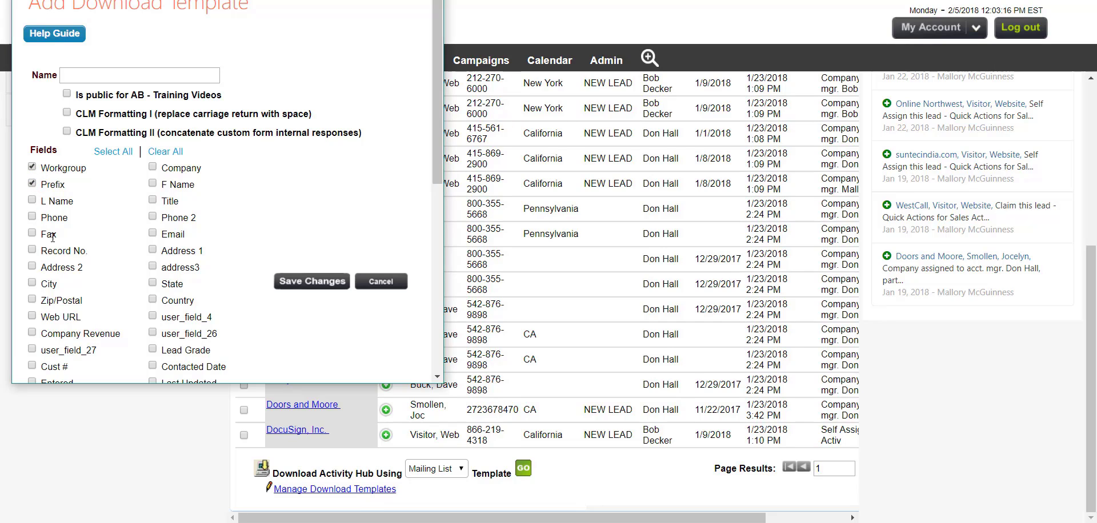
{"action": "left_click", "coordinate": [32, 233]}
{"action": "left_click", "coordinate": [32, 250]}
Step: Name the download template "template", save it, and close the template manager
{"action": "left_click", "coordinate": [147, 77]}
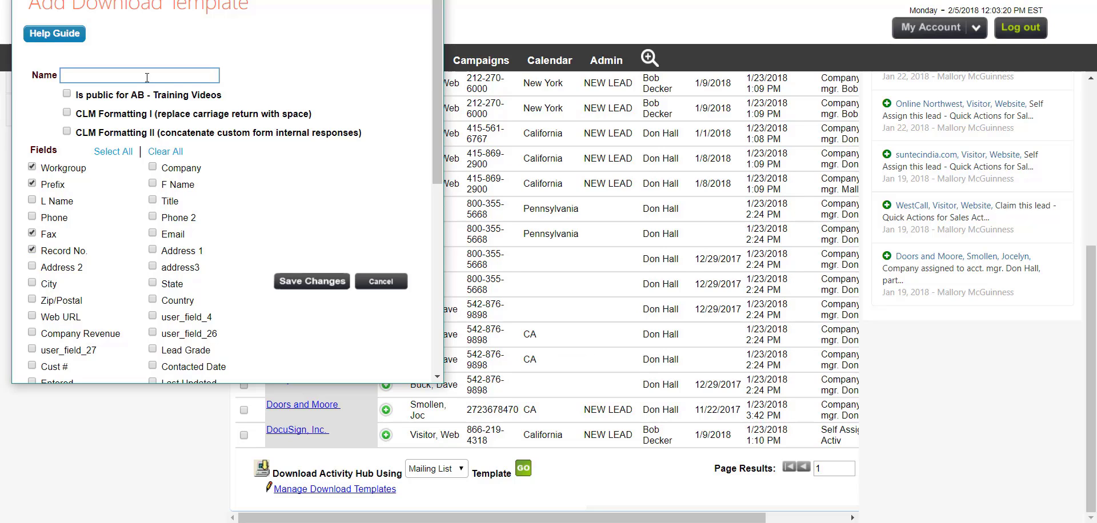
{"action": "type", "text": "template"}
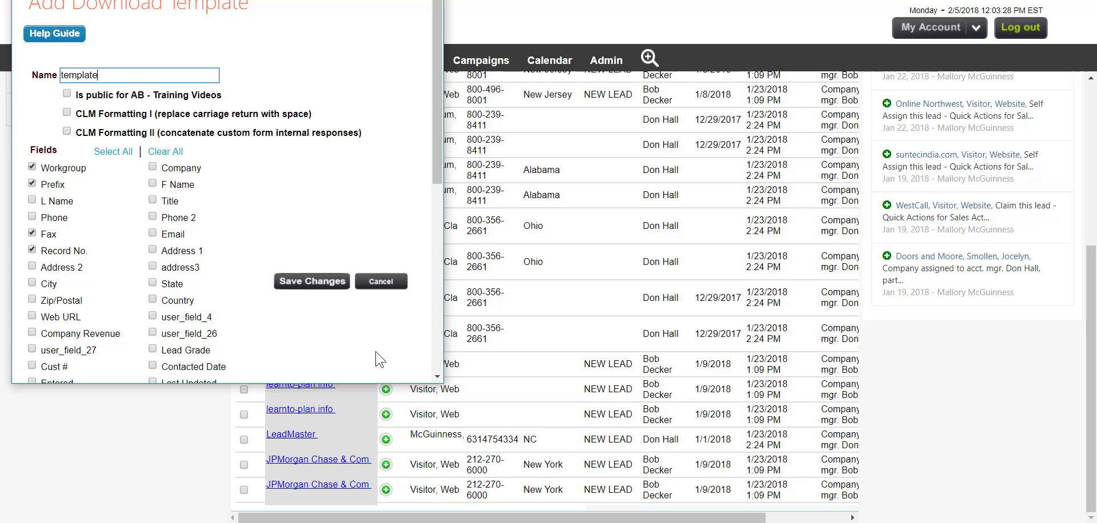
{"action": "left_click", "coordinate": [324, 284]}
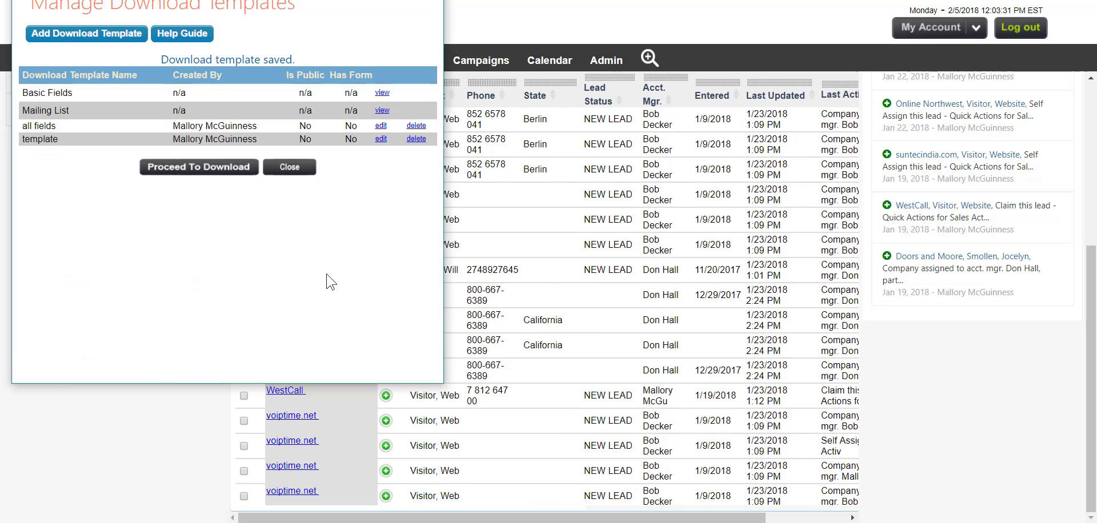
{"action": "left_click", "coordinate": [289, 167]}
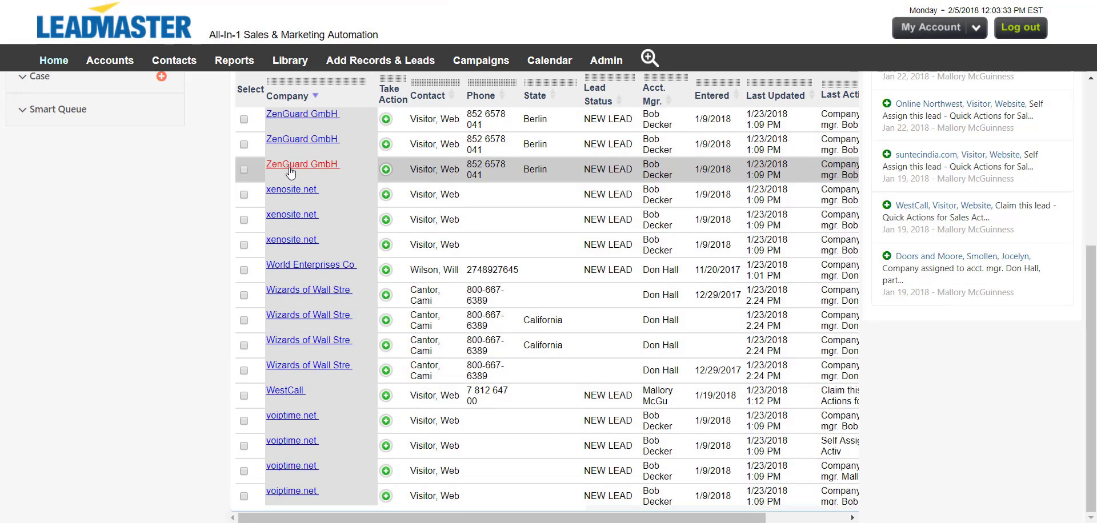